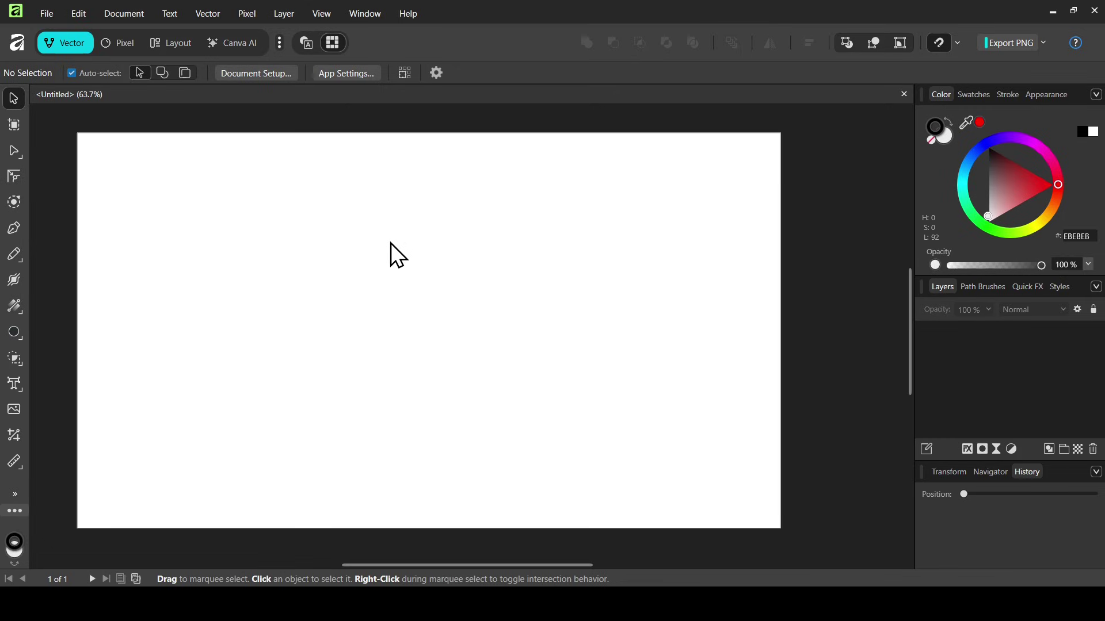
Step: Add a horizontal guide and a vertical guide, each at 50 %, from View > Guides
{"action": "left_click", "coordinate": [329, 14]}
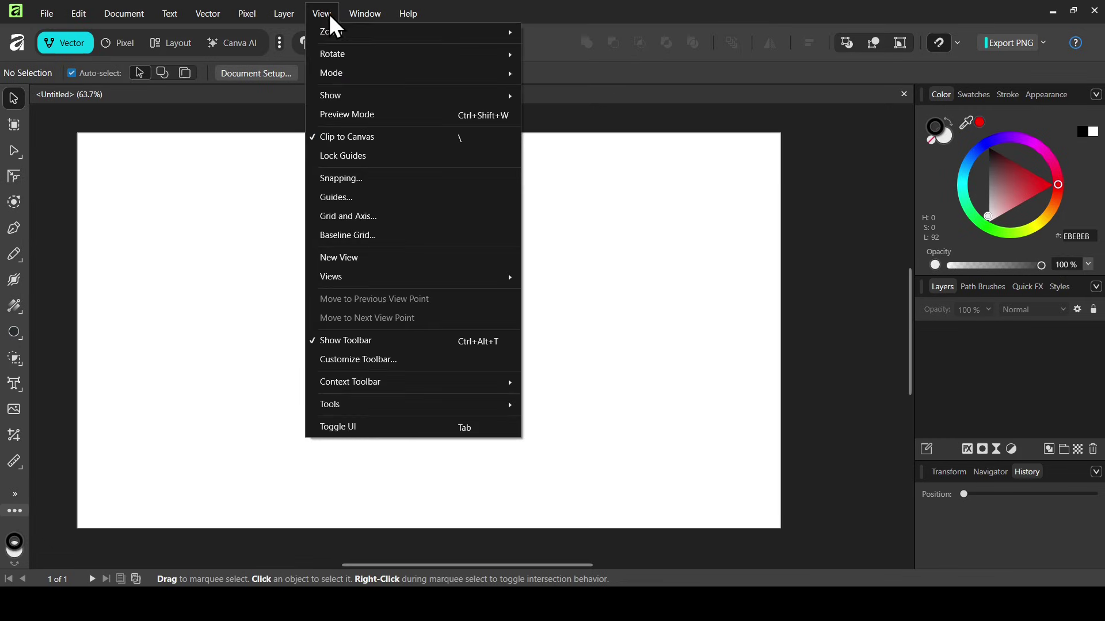
{"action": "left_click", "coordinate": [347, 196]}
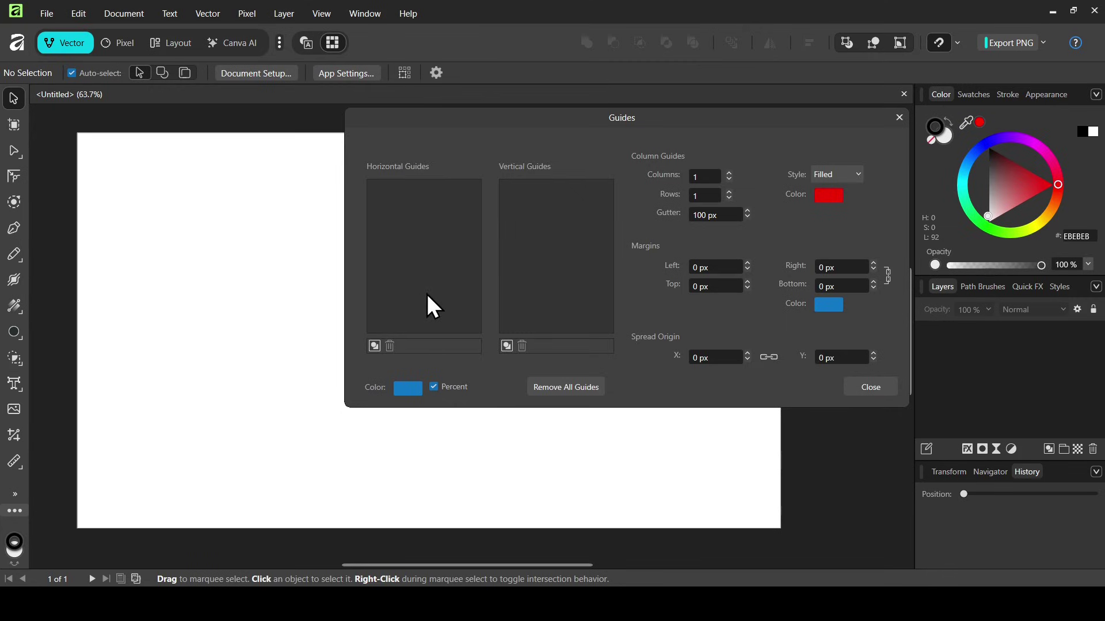
{"action": "left_click", "coordinate": [374, 345]}
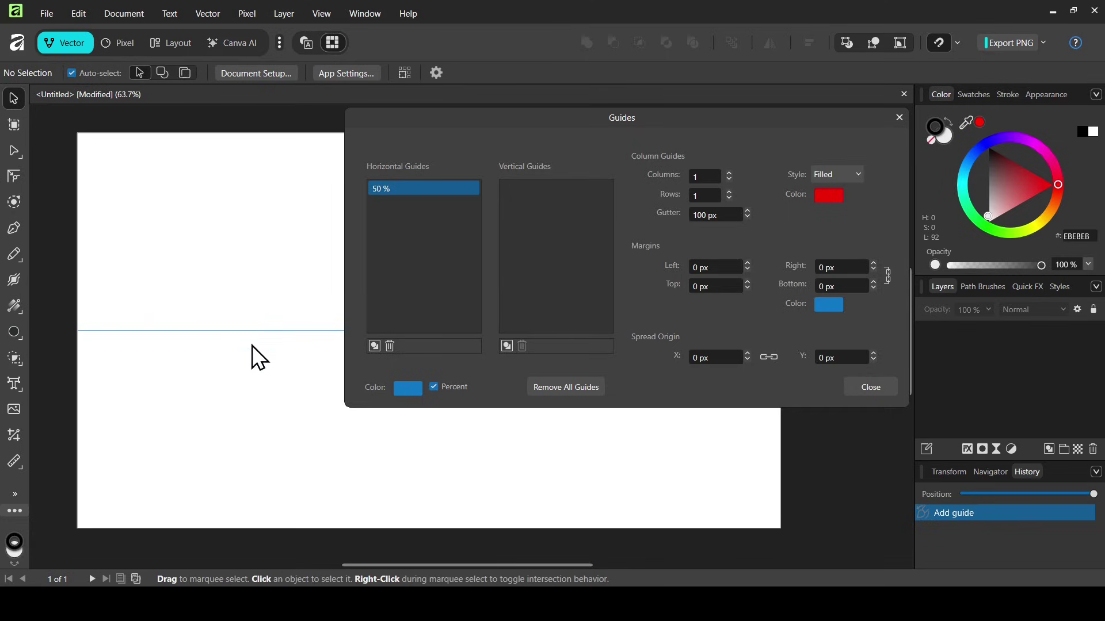
{"action": "left_click", "coordinate": [510, 345]}
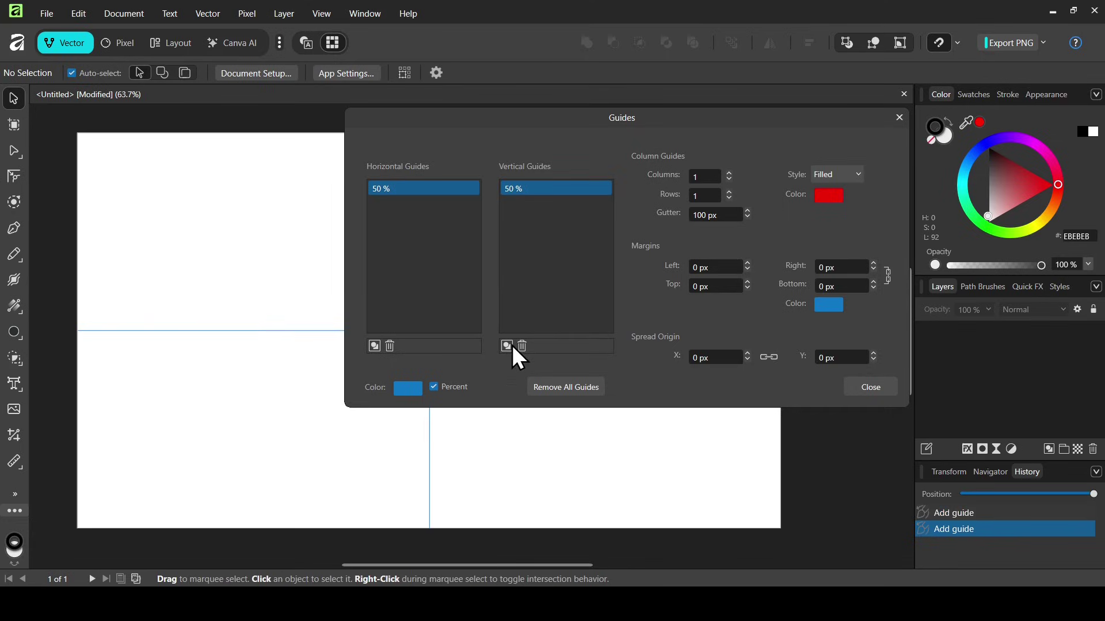
Step: Close the Guides dialog and draw a large ellipse around the guide crossing
{"action": "left_click", "coordinate": [872, 392]}
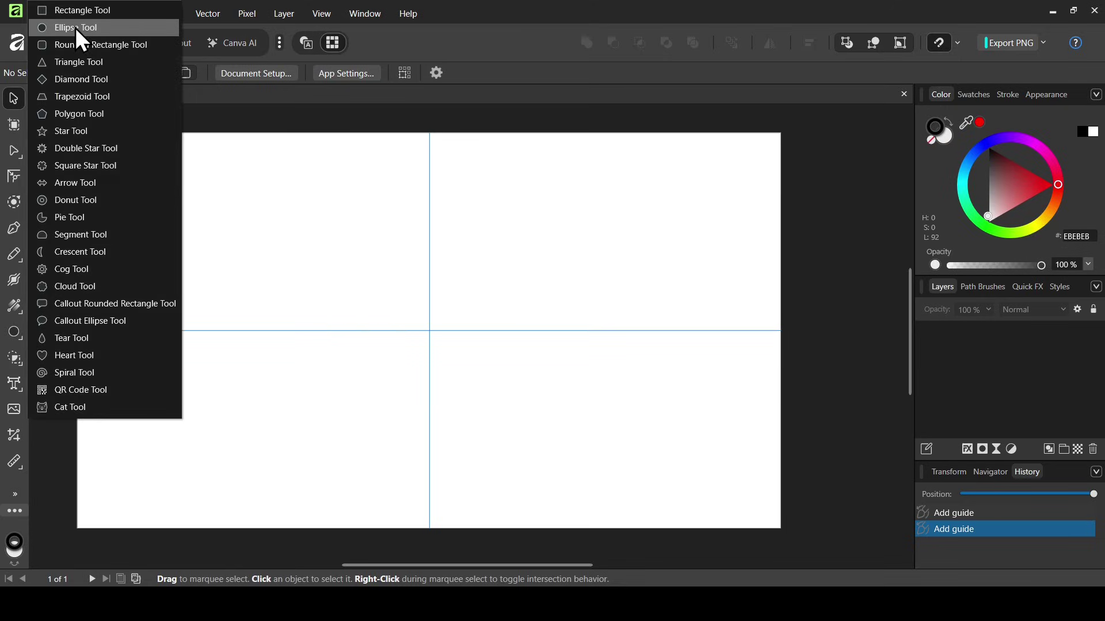
{"action": "left_click", "coordinate": [74, 27]}
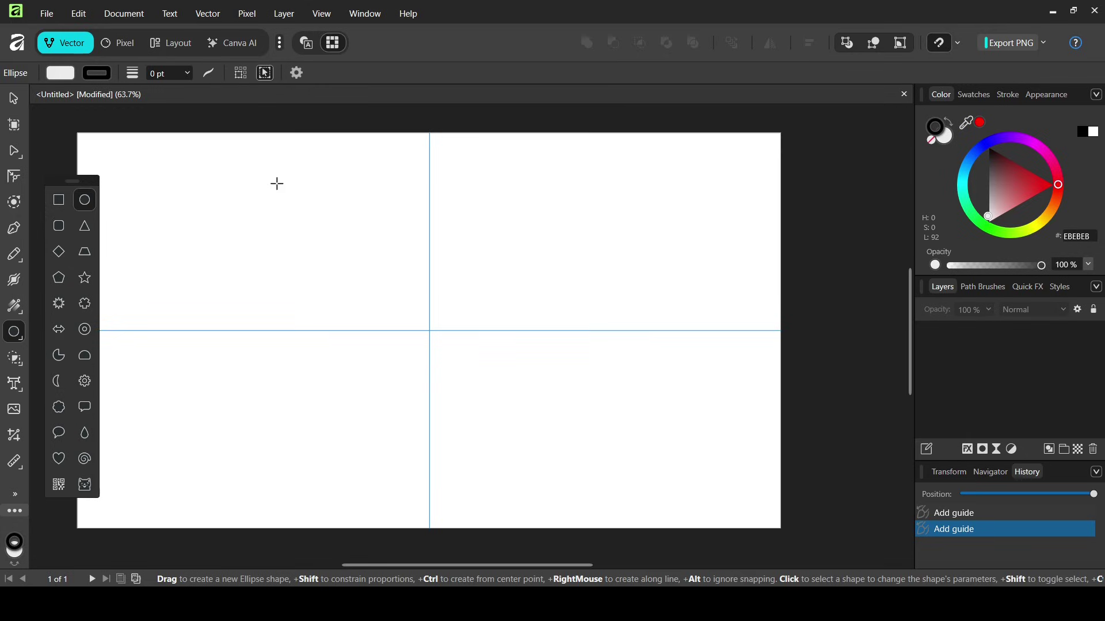
{"action": "left_click_drag", "start_coordinate": [276, 183], "coordinate": [606, 476]}
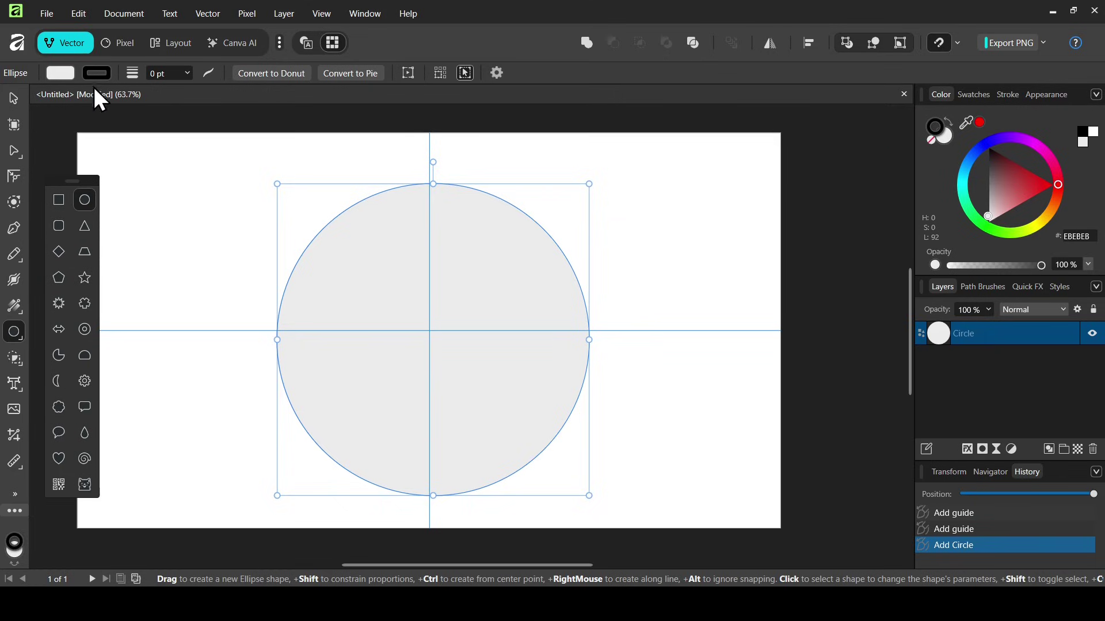
Step: Give the circle no fill and a 1 pt near-black outline
{"action": "left_click", "coordinate": [67, 71]}
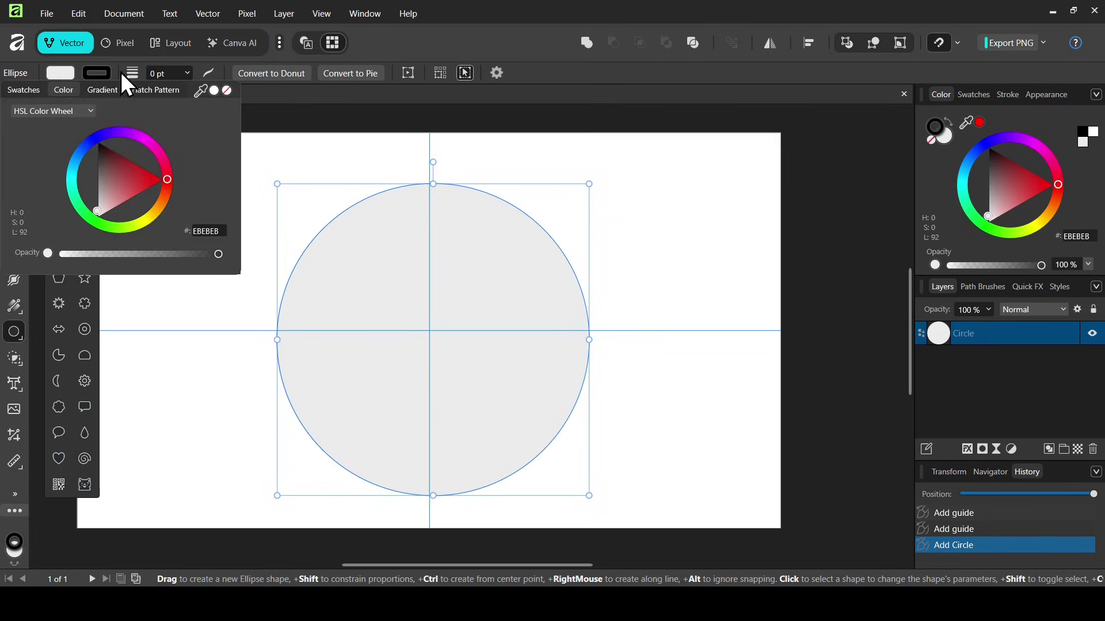
{"action": "left_click", "coordinate": [226, 91]}
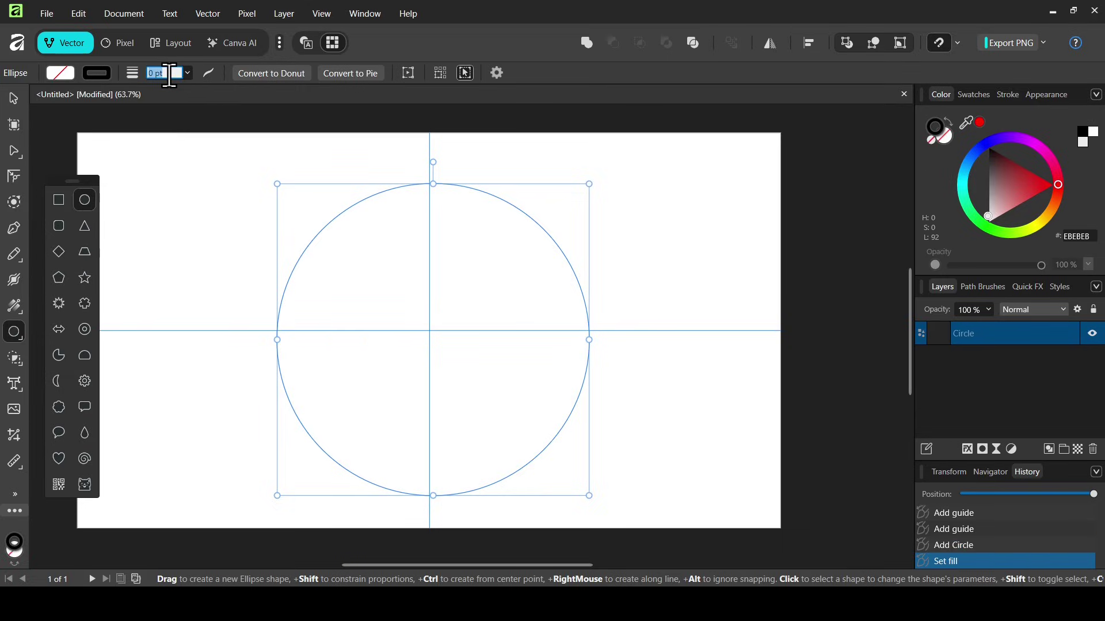
{"action": "type", "text": "1"}
{"action": "key", "text": "Return"}
{"action": "left_click", "coordinate": [101, 77]}
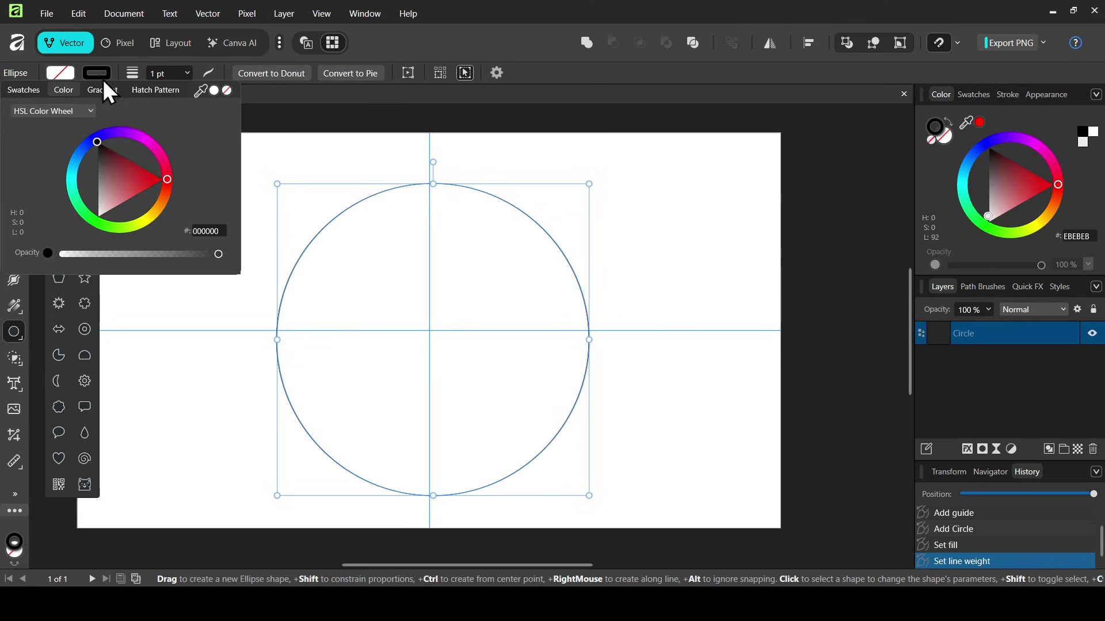
{"action": "left_click", "coordinate": [137, 174]}
{"action": "left_click", "coordinate": [86, 143]}
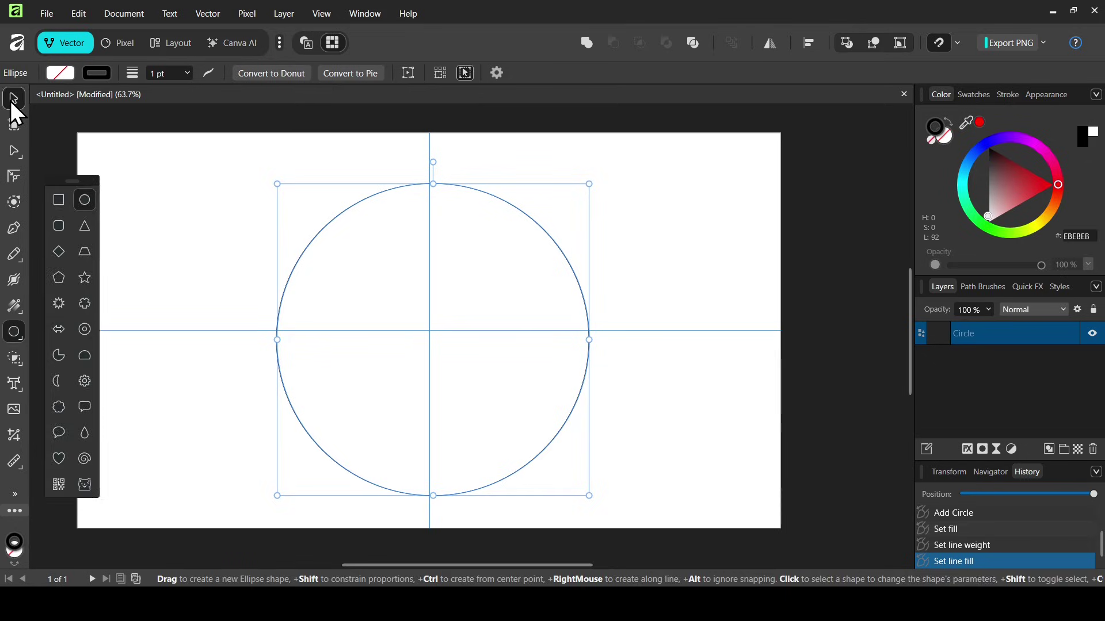
Step: Centre the big circle on the guides and duplicate it, shrinking the copy into the lower half
{"action": "left_click", "coordinate": [12, 99]}
{"action": "mouse_move", "coordinate": [485, 276]}
{"action": "left_mouse_down"}
{"action": "mouse_move", "coordinate": [471, 254]}
{"action": "mouse_move", "coordinate": [481, 267]}
{"action": "left_mouse_up"}
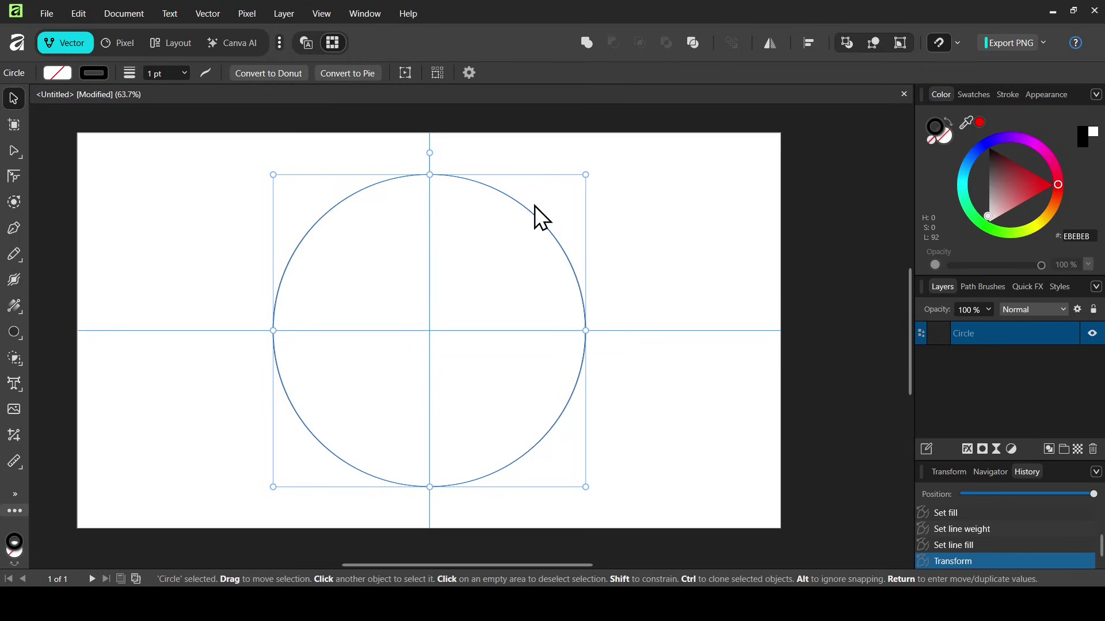
{"action": "key", "text": "ctrl+j"}
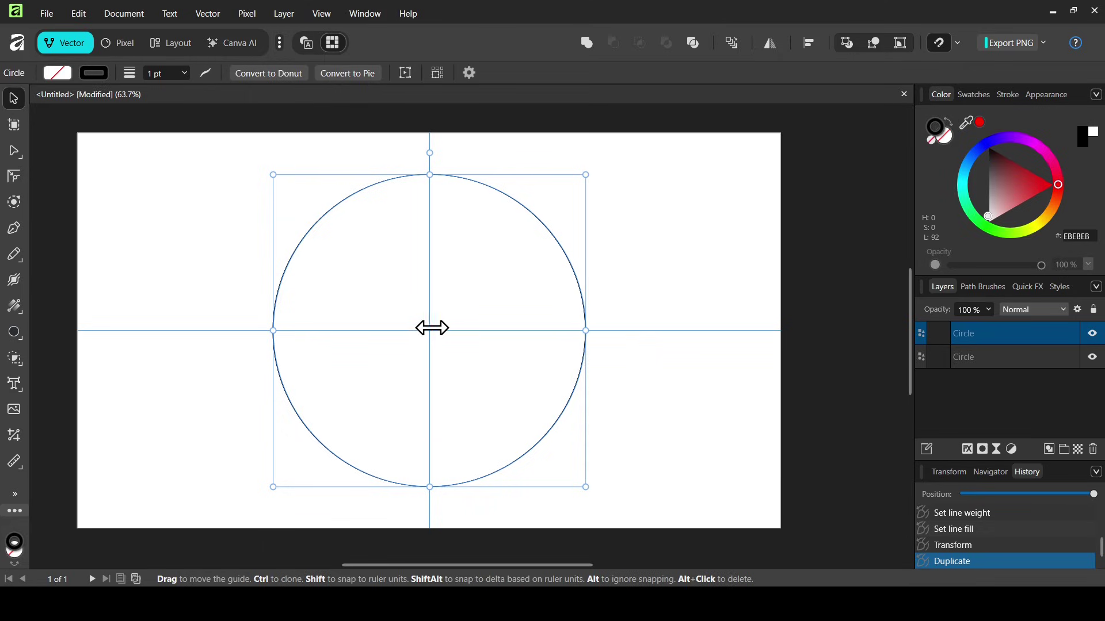
{"action": "left_click_drag", "start_coordinate": [430, 174], "coordinate": [428, 332]}
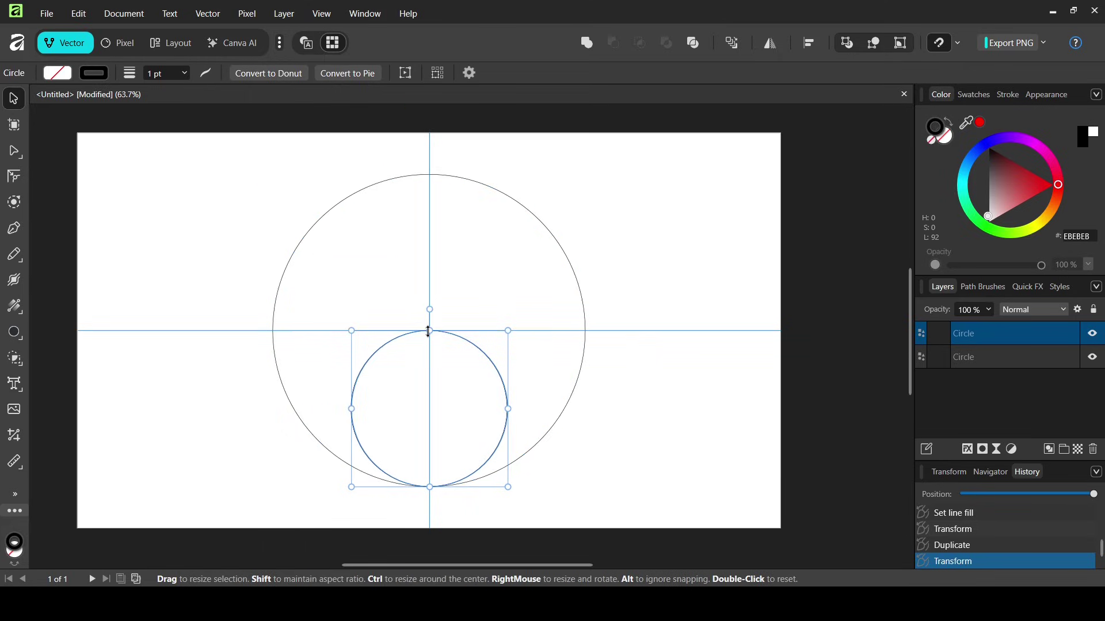
Step: Duplicate the small circle and move the copy into the big circle's upper half
{"action": "left_click", "coordinate": [1017, 371]}
{"action": "left_click", "coordinate": [970, 333]}
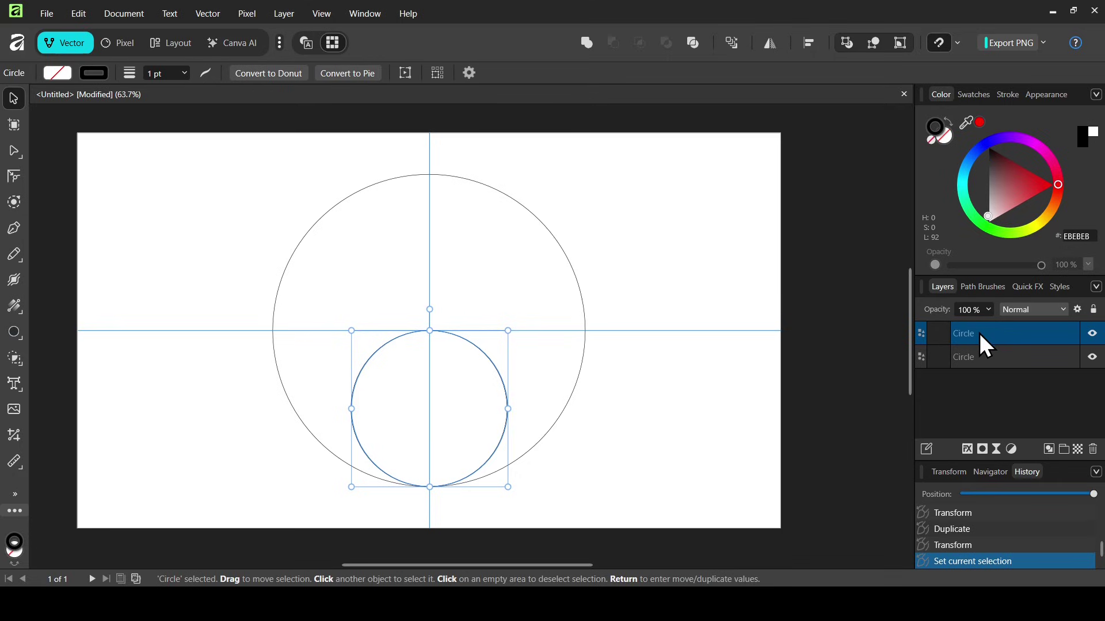
{"action": "key", "text": "ctrl+j"}
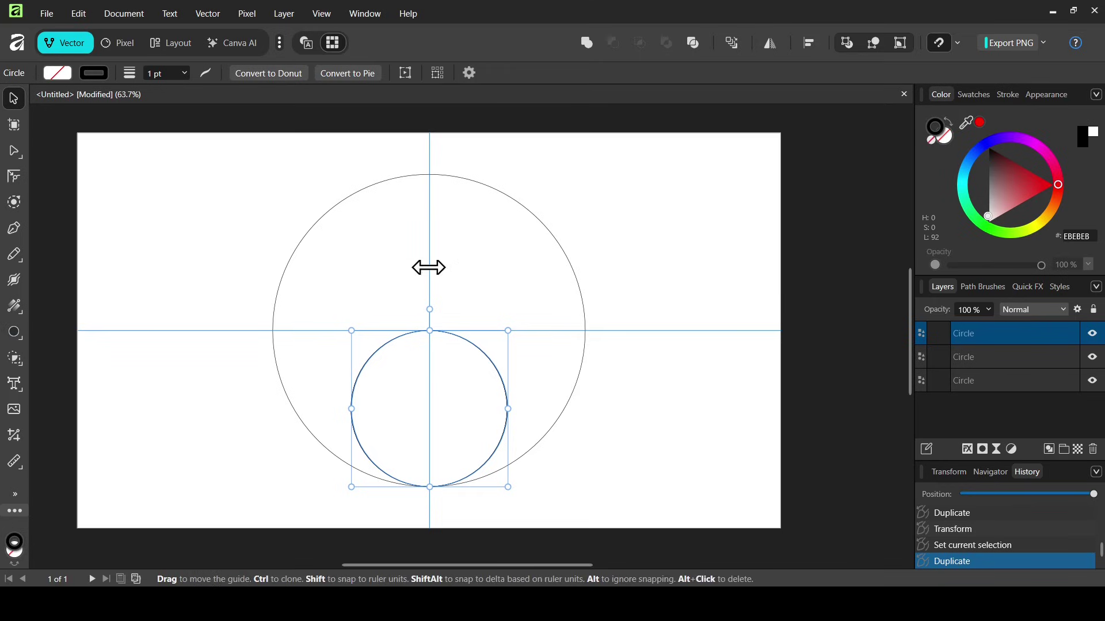
{"action": "left_click_drag", "start_coordinate": [429, 323], "coordinate": [469, 224]}
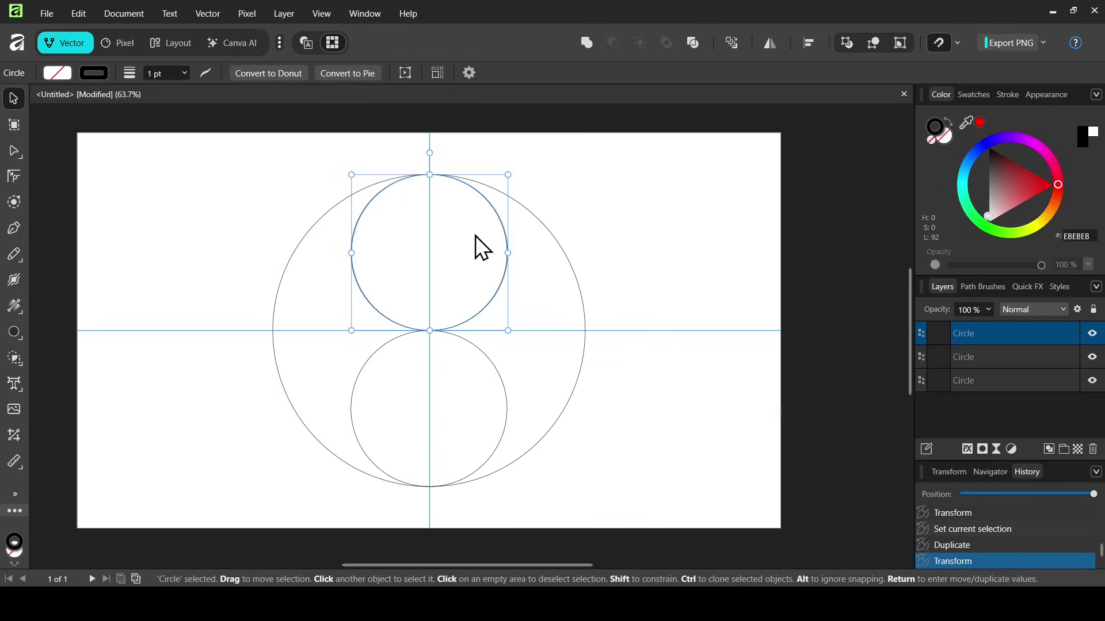
Step: Duplicate both small circles, rotate the copies 90° side by side, and select all five circles
{"action": "left_click", "coordinate": [992, 356], "text": "shift"}
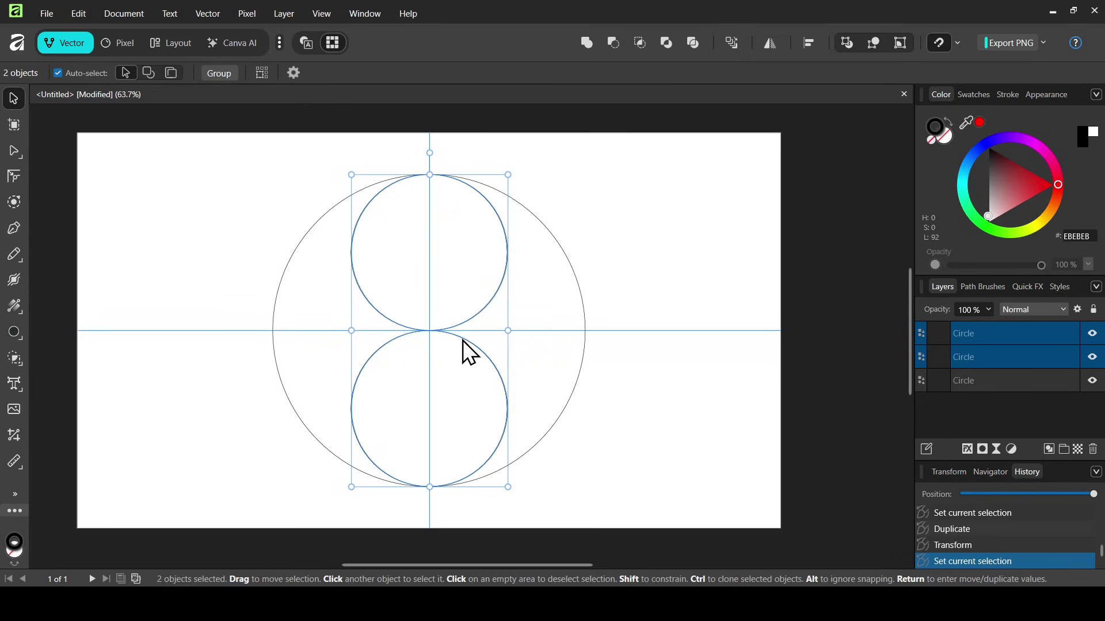
{"action": "key", "text": "ctrl+j"}
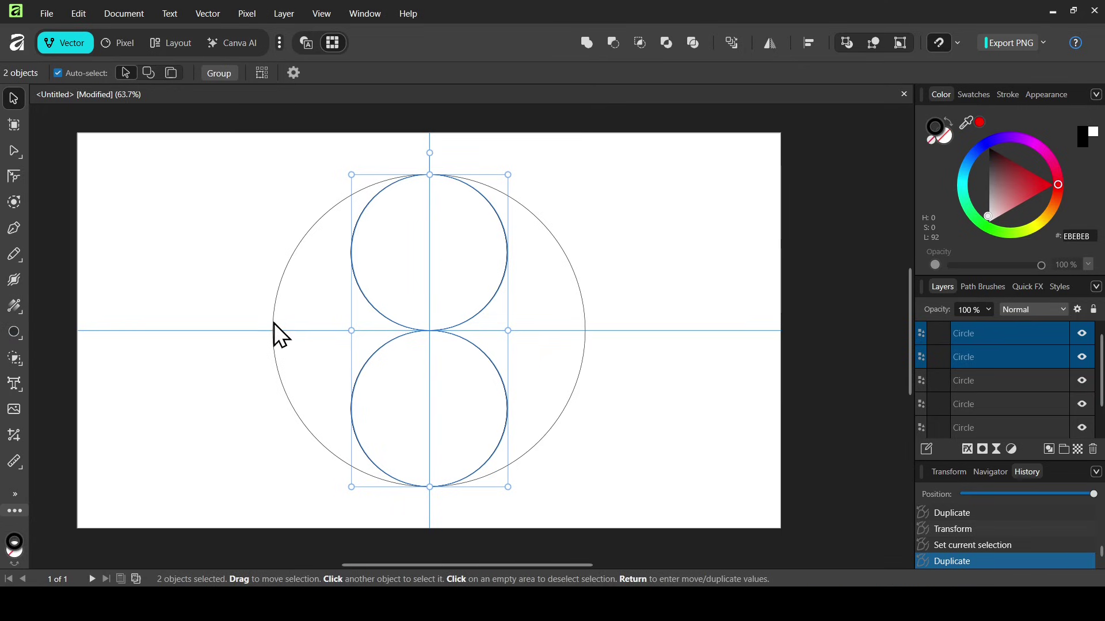
{"action": "left_click_drag", "start_coordinate": [431, 153], "coordinate": [567, 347]}
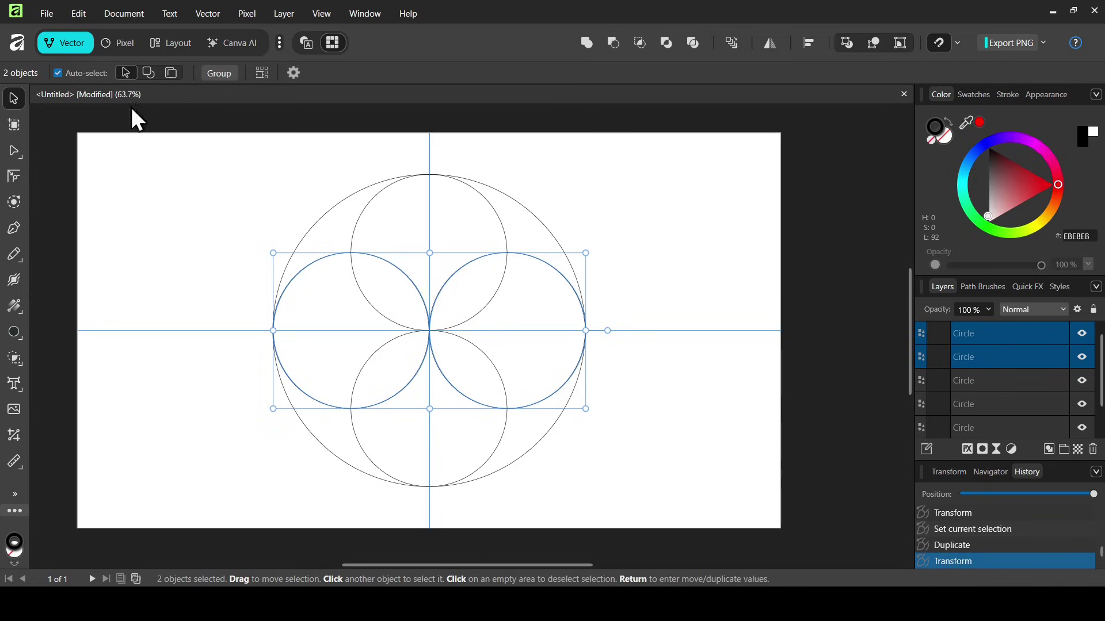
{"action": "left_click_drag", "start_coordinate": [223, 151], "coordinate": [676, 514]}
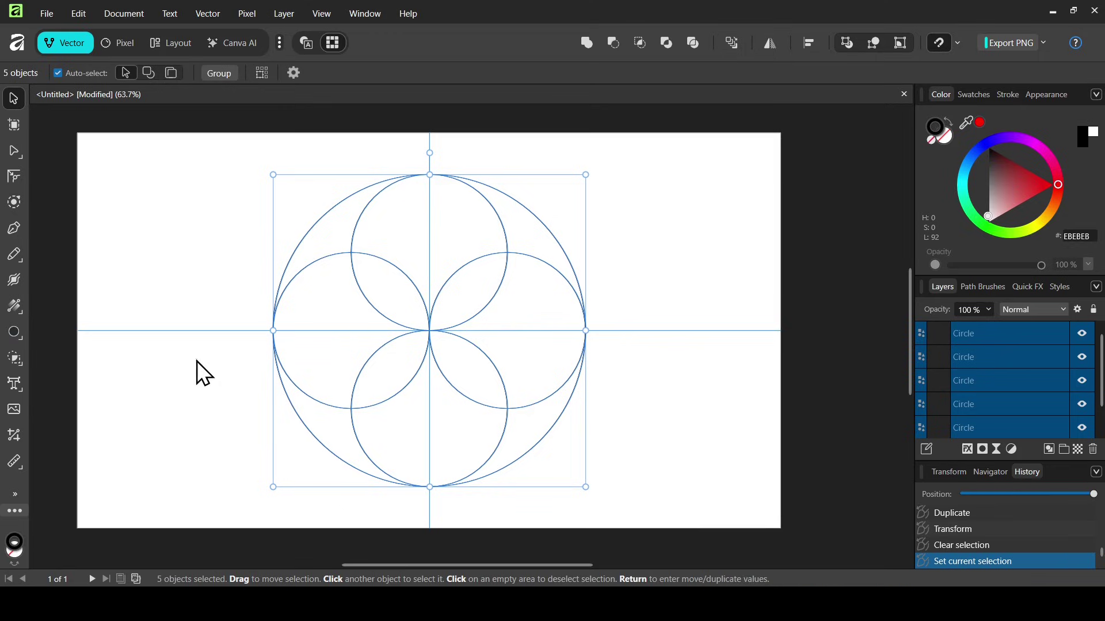
Step: With the Shape Builder, merge the top region and left lens into a blade and delete the rest
{"action": "left_click", "coordinate": [21, 357]}
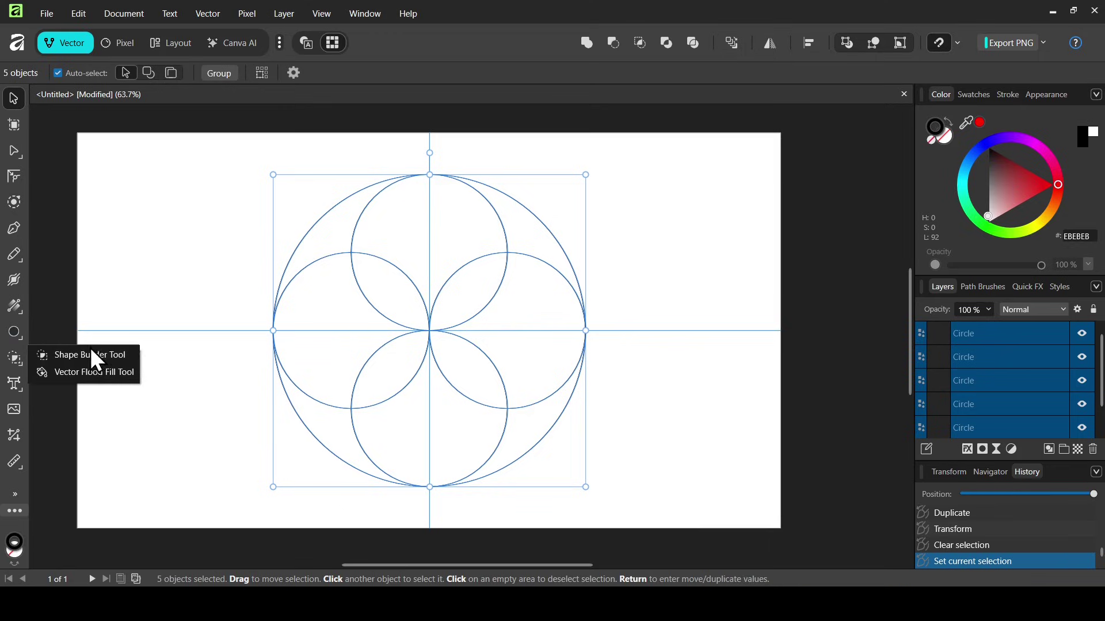
{"action": "left_click", "coordinate": [105, 352]}
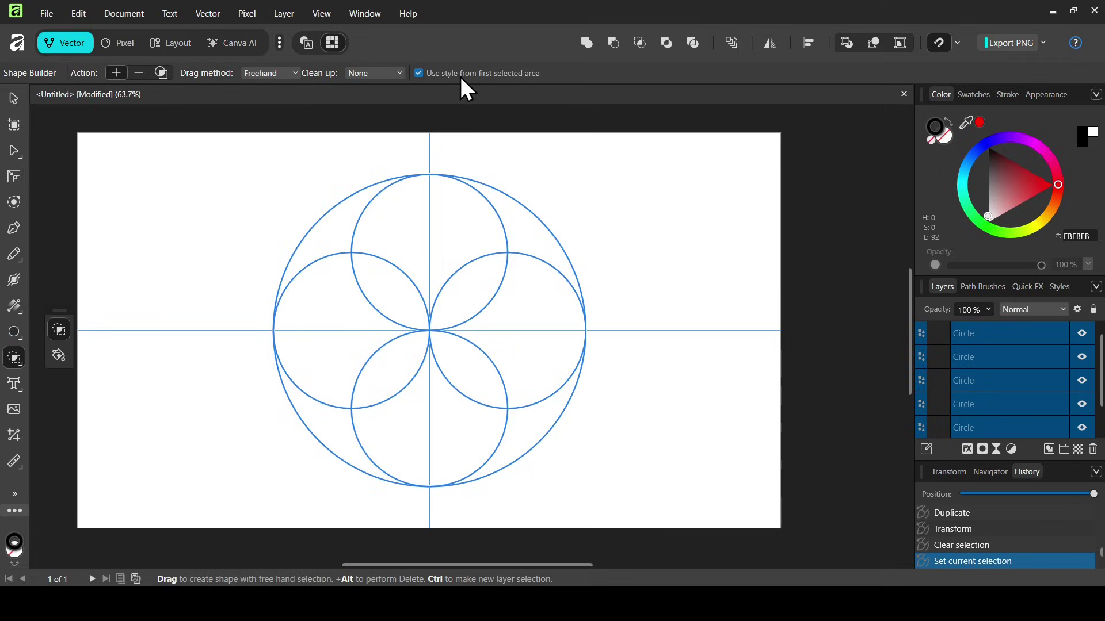
{"action": "mouse_move", "coordinate": [461, 235]}
{"action": "left_mouse_down"}
{"action": "mouse_move", "coordinate": [400, 221]}
{"action": "mouse_move", "coordinate": [328, 244]}
{"action": "left_mouse_up"}
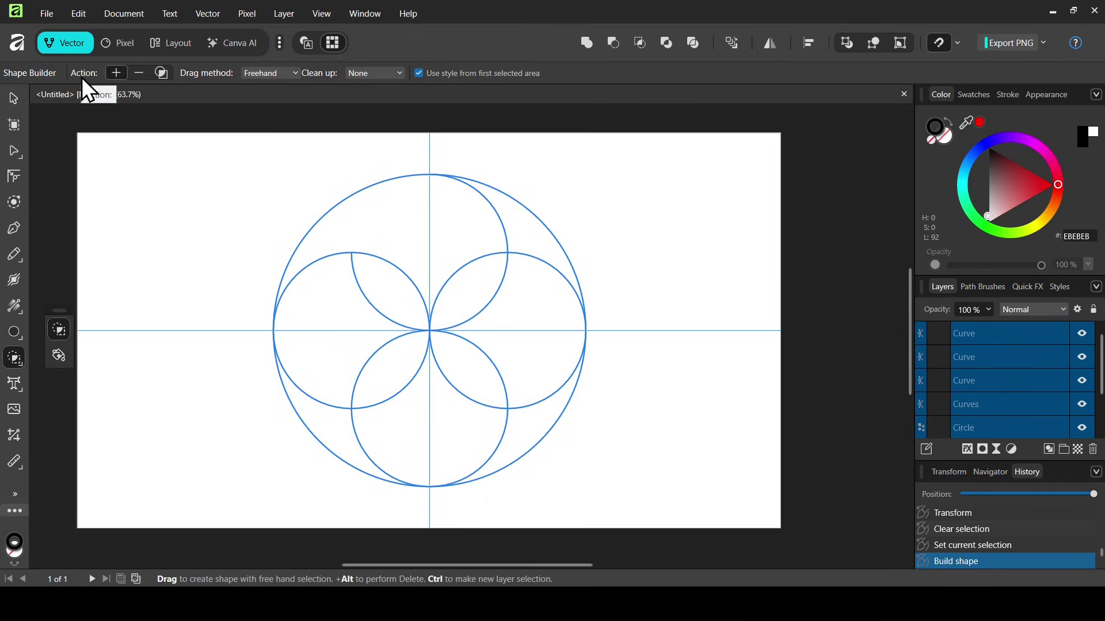
{"action": "left_click", "coordinate": [140, 73]}
{"action": "mouse_move", "coordinate": [524, 185]}
{"action": "left_mouse_down"}
{"action": "mouse_move", "coordinate": [544, 293]}
{"action": "mouse_move", "coordinate": [553, 467]}
{"action": "mouse_move", "coordinate": [494, 446]}
{"action": "mouse_move", "coordinate": [467, 393]}
{"action": "mouse_move", "coordinate": [478, 371]}
{"action": "mouse_move", "coordinate": [466, 303]}
{"action": "mouse_move", "coordinate": [431, 404]}
{"action": "mouse_move", "coordinate": [366, 368]}
{"action": "mouse_move", "coordinate": [380, 334]}
{"action": "mouse_move", "coordinate": [378, 299]}
{"action": "mouse_move", "coordinate": [310, 359]}
{"action": "mouse_move", "coordinate": [288, 488]}
{"action": "left_mouse_up"}
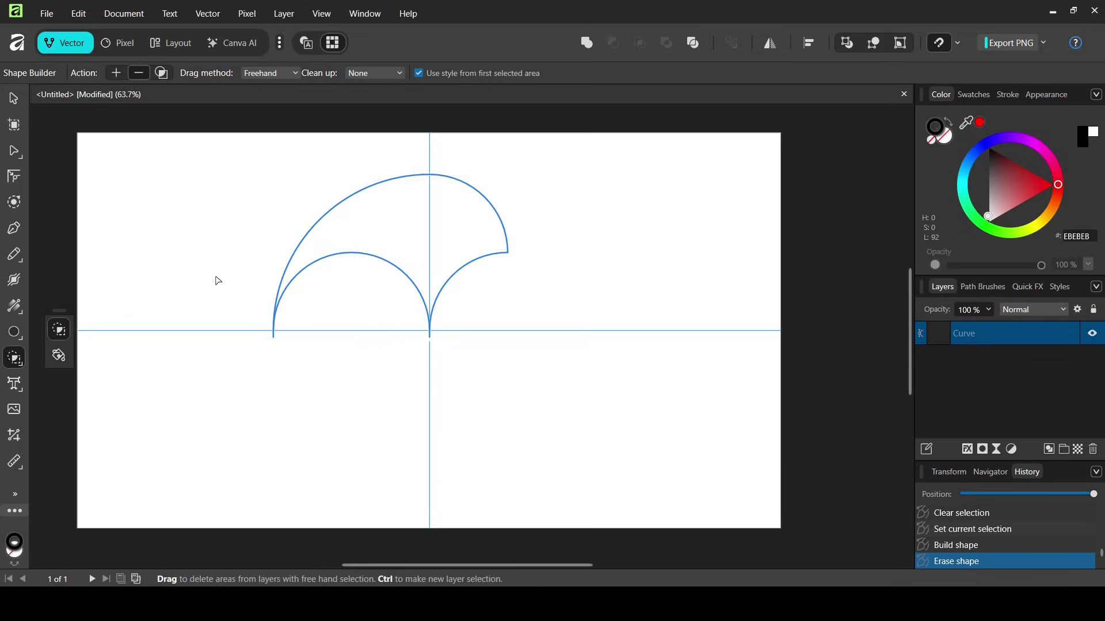
{"action": "left_click", "coordinate": [15, 99]}
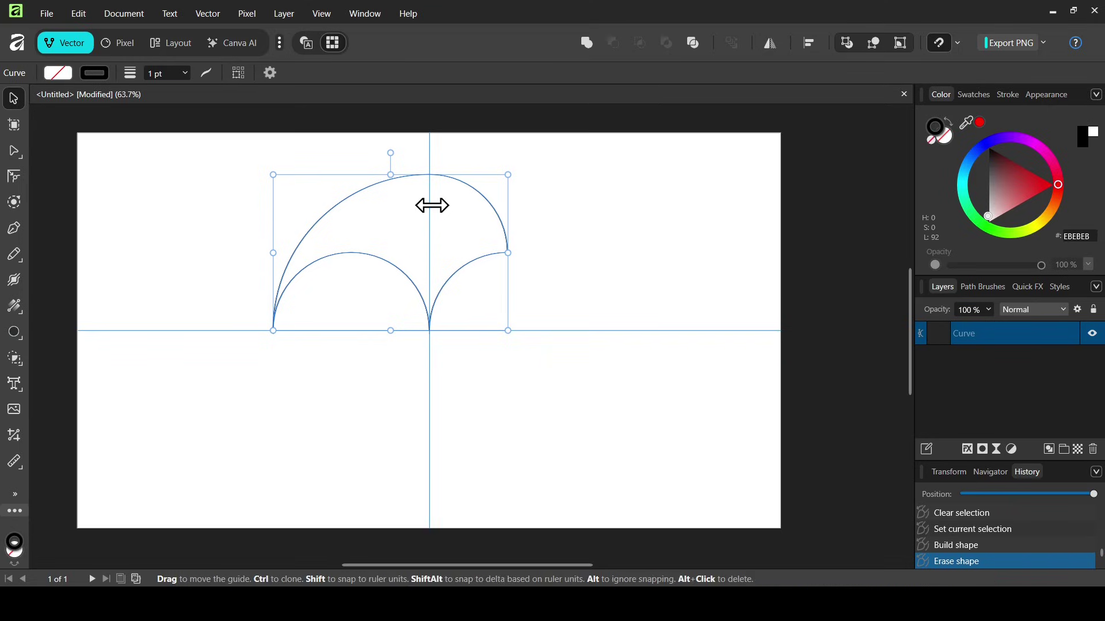
Step: Fill the blade with a linear gradient from blue 009BFF on the left to black on the right
{"action": "left_click", "coordinate": [16, 309]}
{"action": "left_click", "coordinate": [79, 303]}
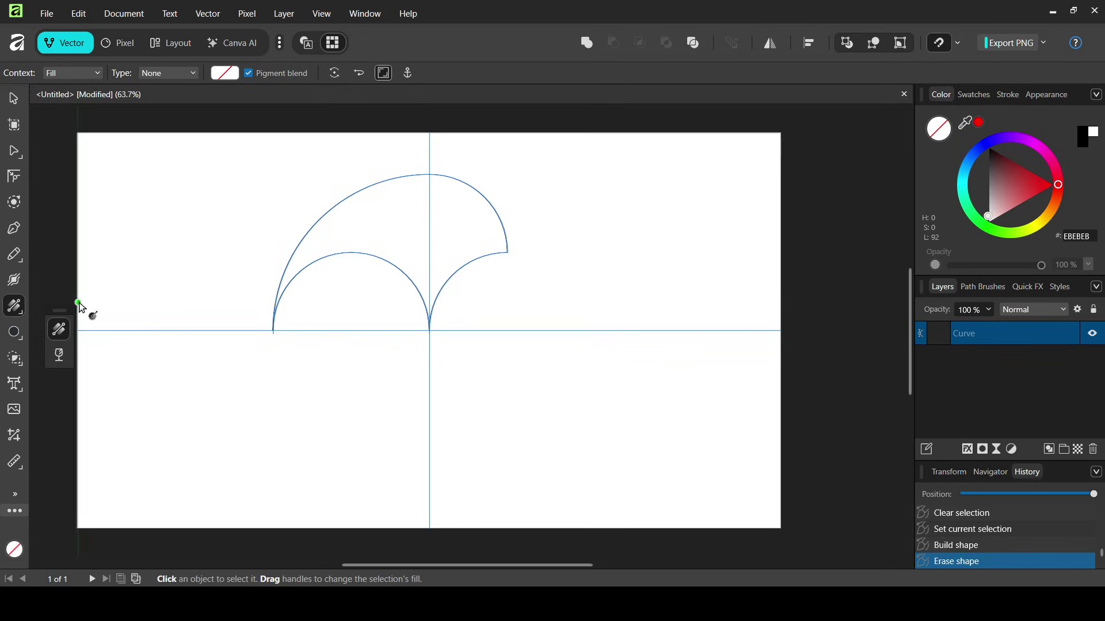
{"action": "left_click", "coordinate": [178, 72]}
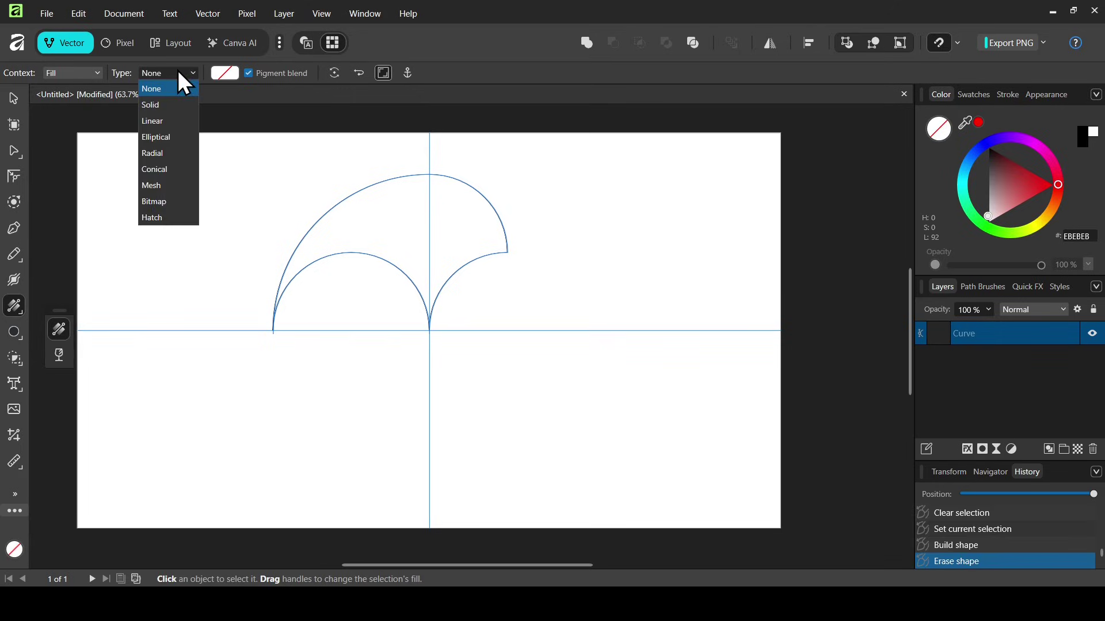
{"action": "left_click", "coordinate": [171, 125]}
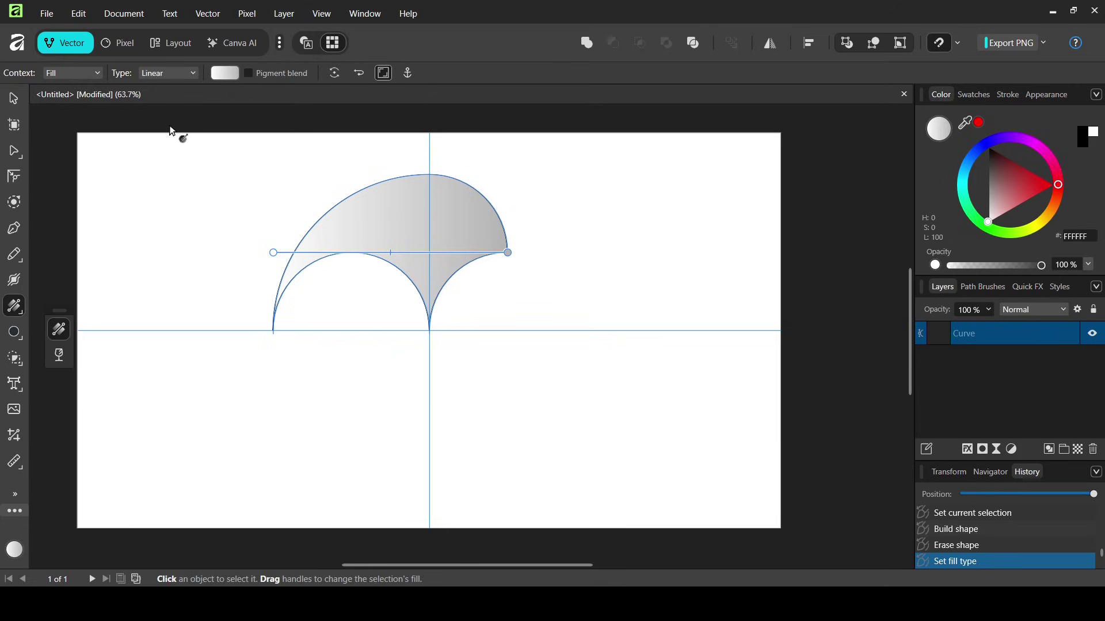
{"action": "left_click", "coordinate": [507, 253]}
{"action": "left_click", "coordinate": [1007, 182]}
{"action": "left_click_drag", "start_coordinate": [1007, 182], "coordinate": [964, 114]}
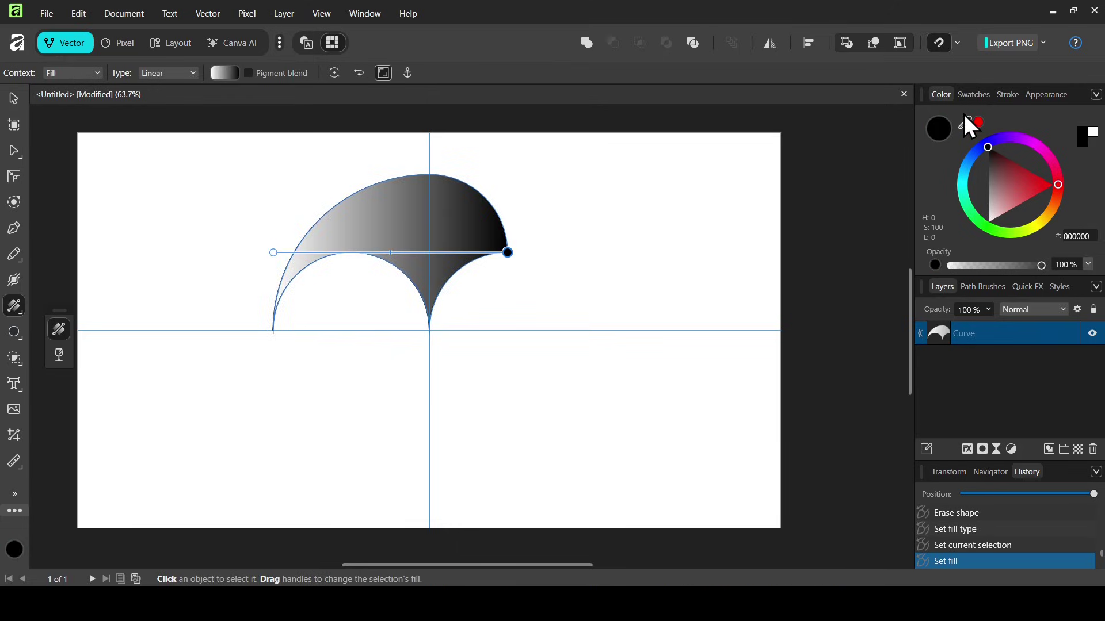
{"action": "left_click", "coordinate": [273, 254]}
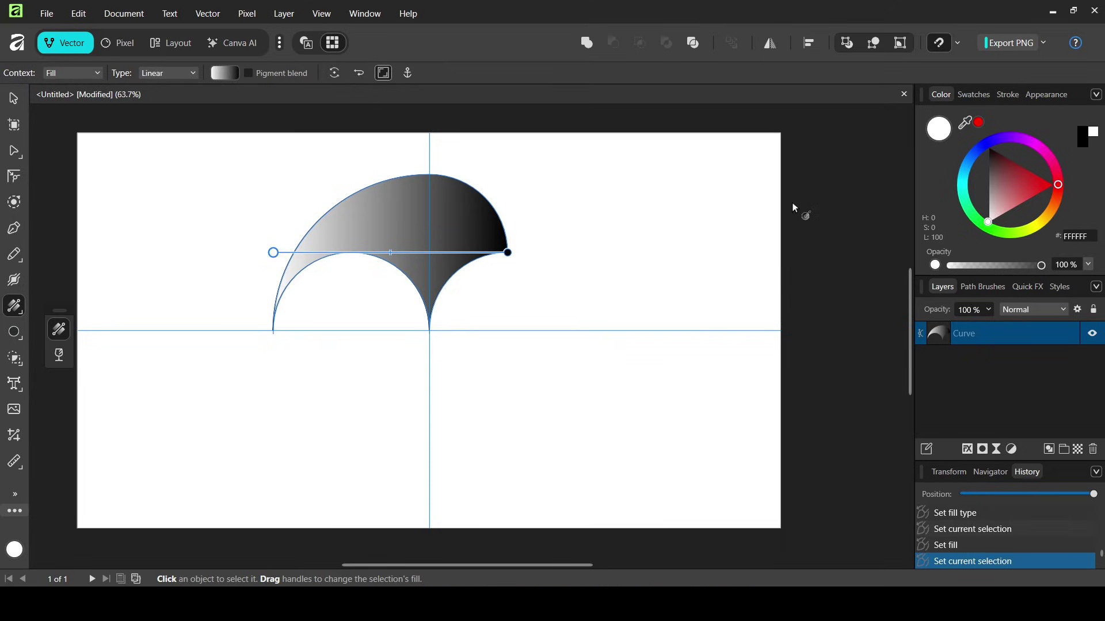
{"action": "left_click_drag", "start_coordinate": [971, 161], "coordinate": [966, 166]}
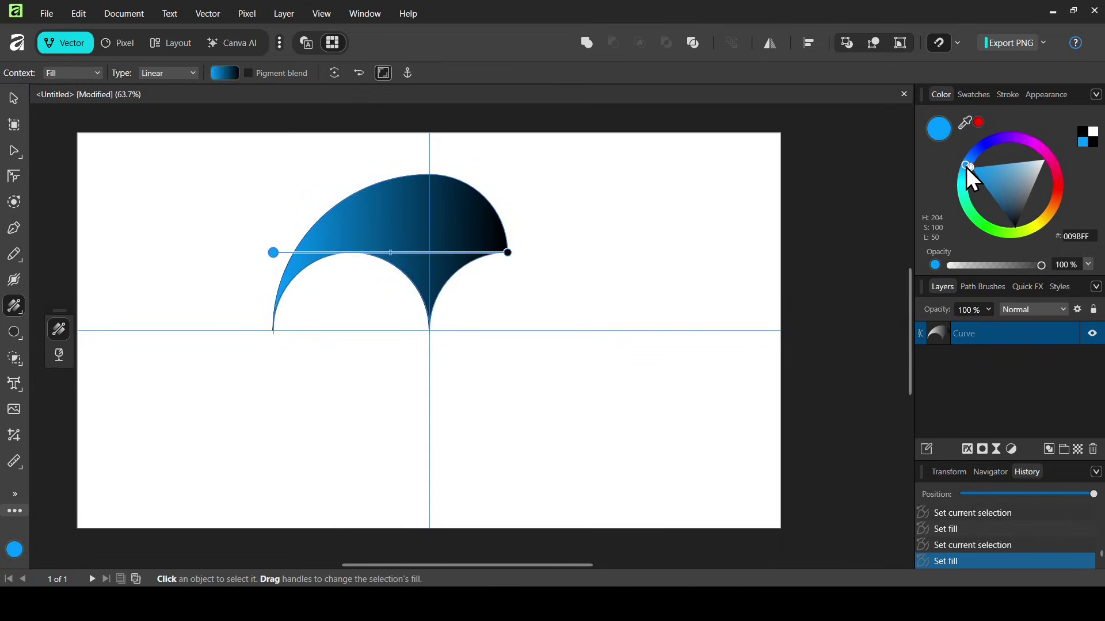
{"action": "left_click", "coordinate": [13, 102]}
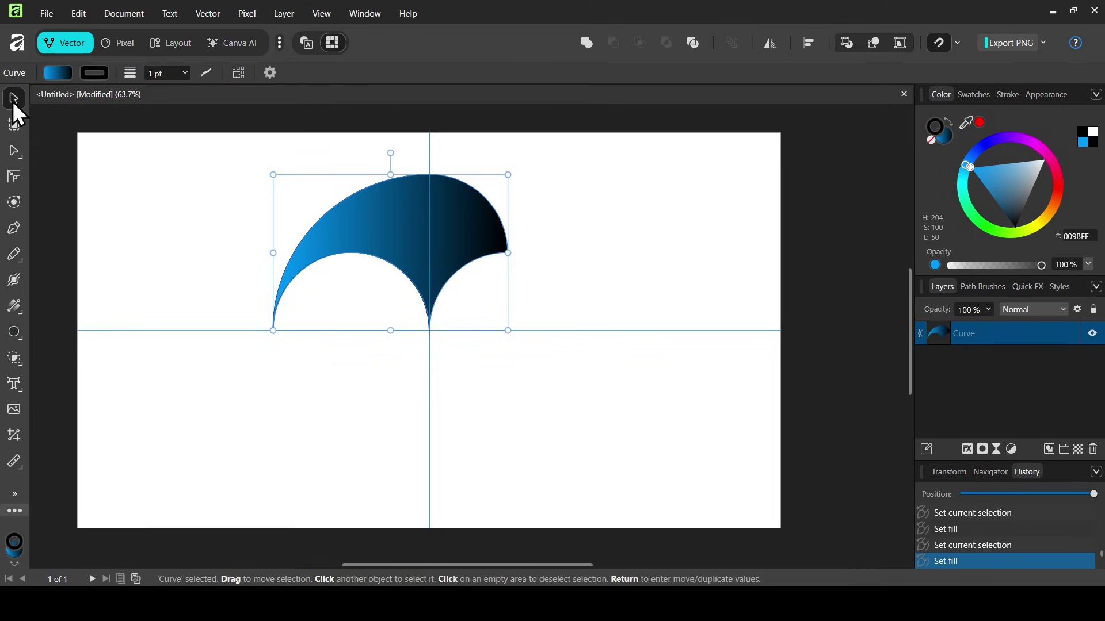
Step: Move the blade's transform origin to the guide crossing at its base and open Move / Duplicate
{"action": "left_click", "coordinate": [271, 71]}
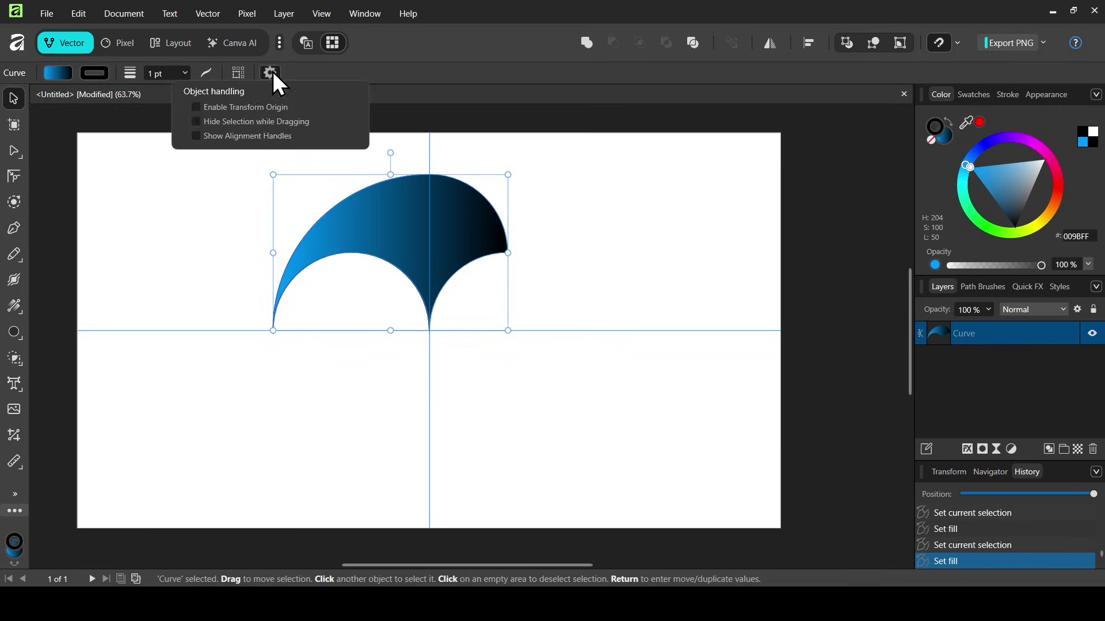
{"action": "left_click", "coordinate": [255, 110]}
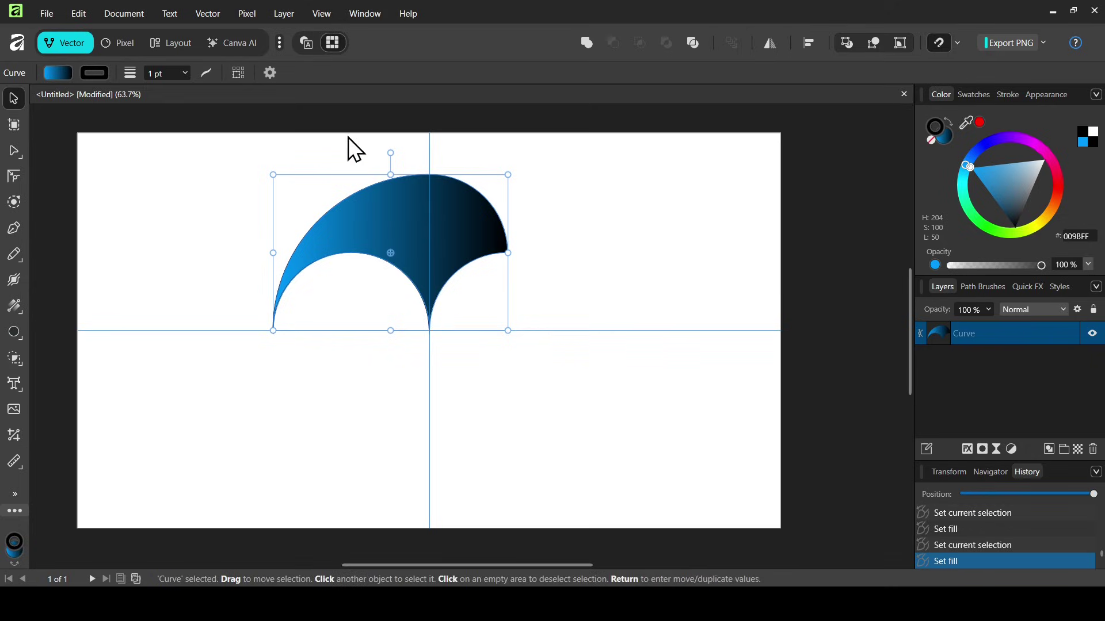
{"action": "left_click_drag", "start_coordinate": [391, 252], "coordinate": [429, 331]}
{"action": "left_click", "coordinate": [488, 241]}
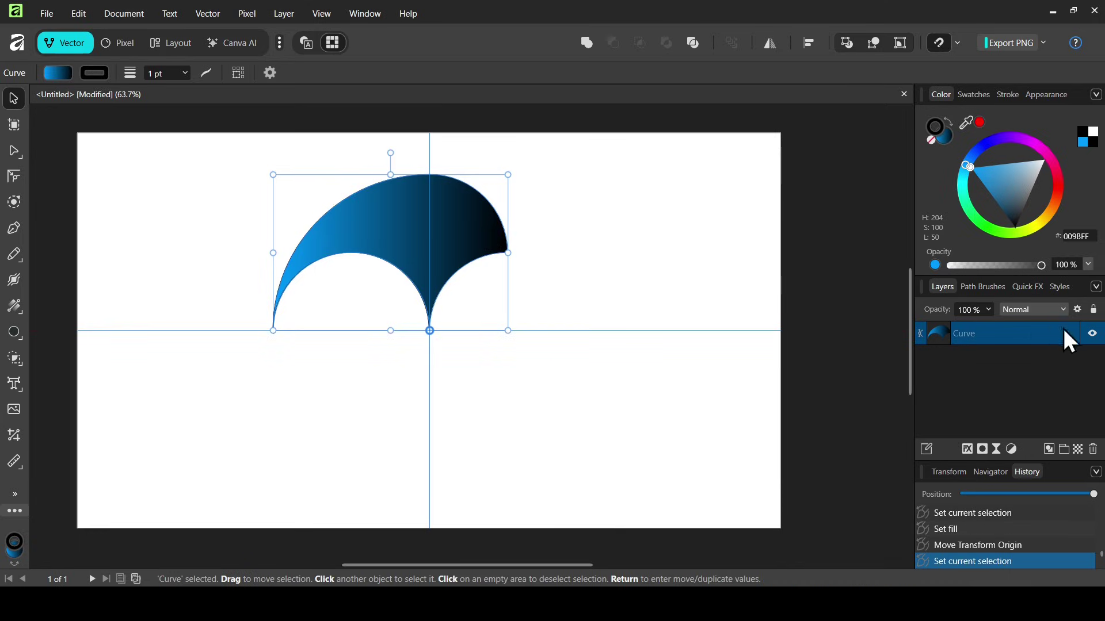
{"action": "left_click", "coordinate": [1092, 334]}
{"action": "left_click", "coordinate": [1093, 335]}
{"action": "key", "text": "Return"}
{"action": "left_click_drag", "start_coordinate": [656, 164], "coordinate": [627, 165]}
Step: Make 3 duplicates of the blade, each rotated 90°, then clear the selection
{"action": "left_click", "coordinate": [649, 340]}
{"action": "left_click", "coordinate": [642, 359]}
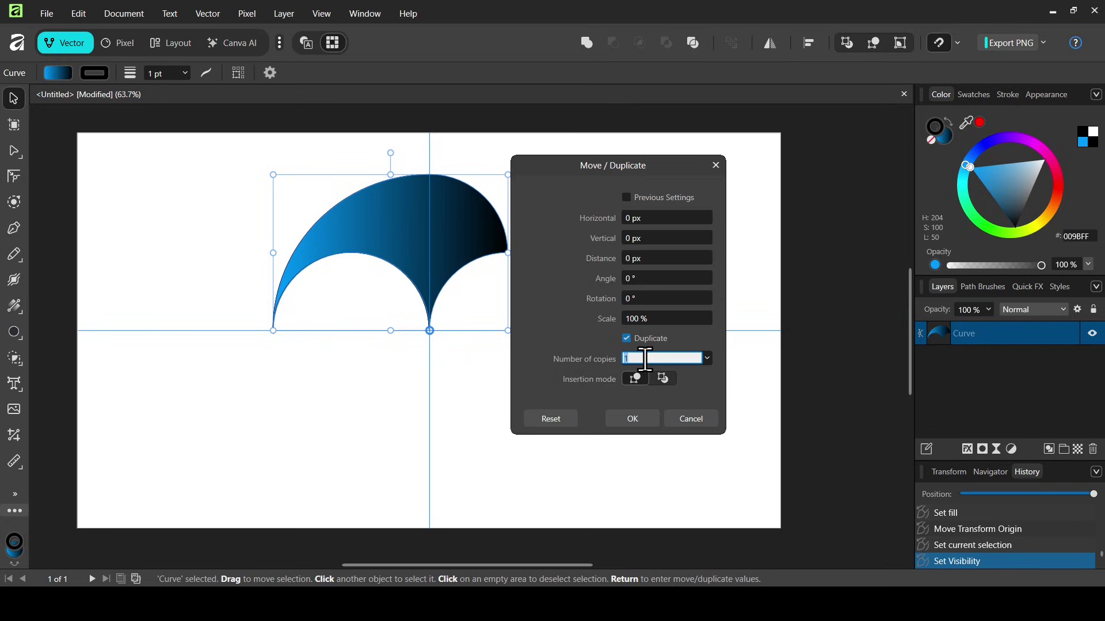
{"action": "type", "text": "3"}
{"action": "key", "text": "Tab"}
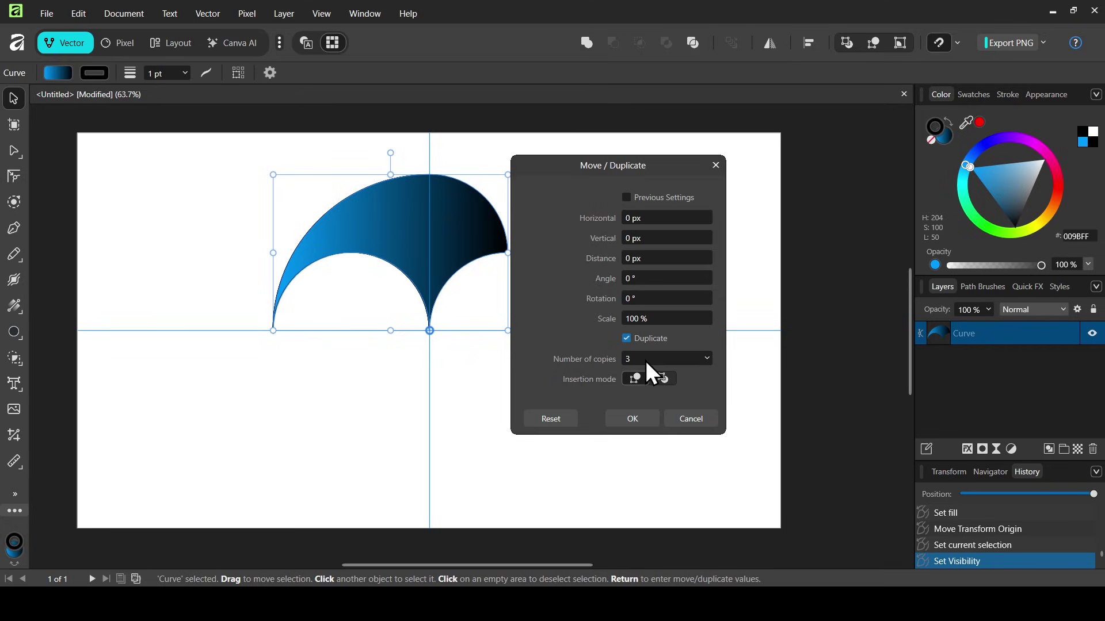
{"action": "left_click", "coordinate": [638, 298]}
{"action": "type", "text": "90"}
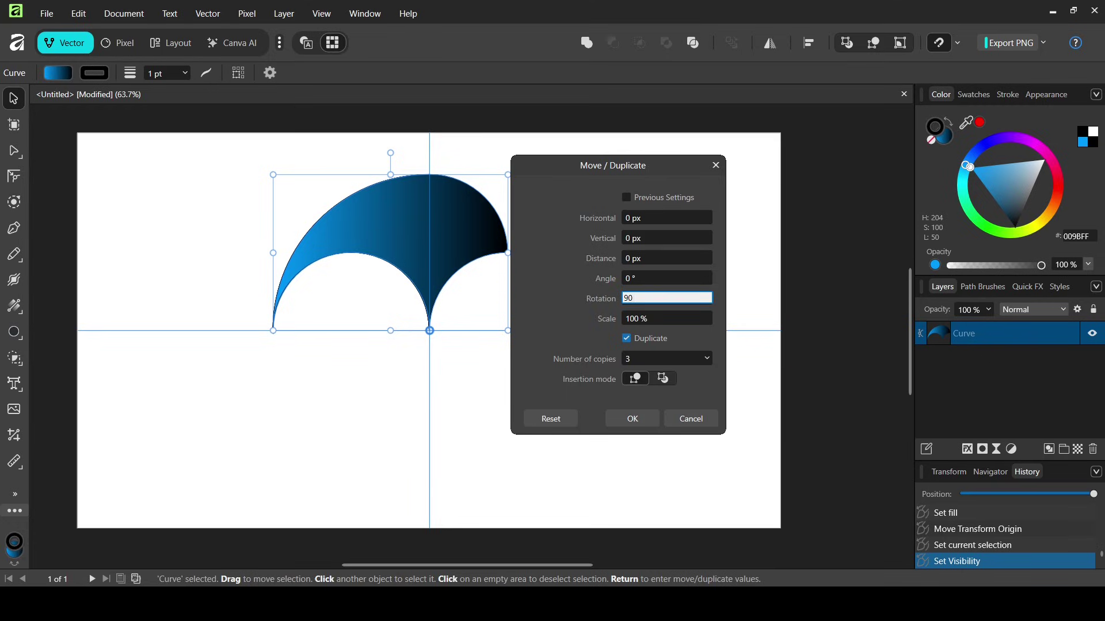
{"action": "key", "text": "Tab"}
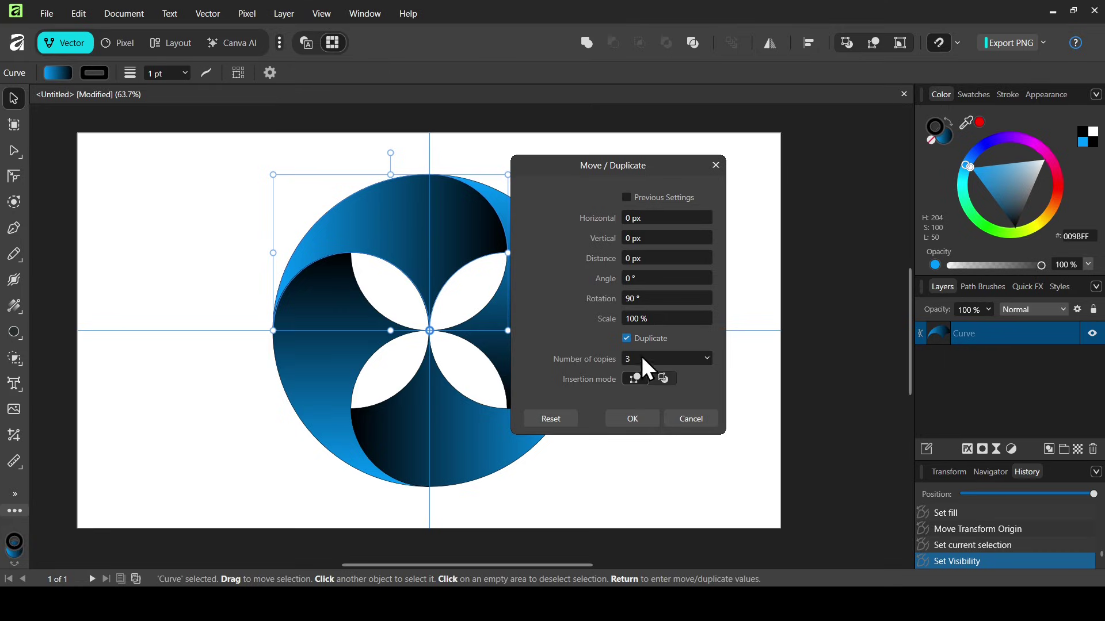
{"action": "left_click", "coordinate": [641, 417]}
{"action": "left_click_drag", "start_coordinate": [194, 153], "coordinate": [665, 524]}
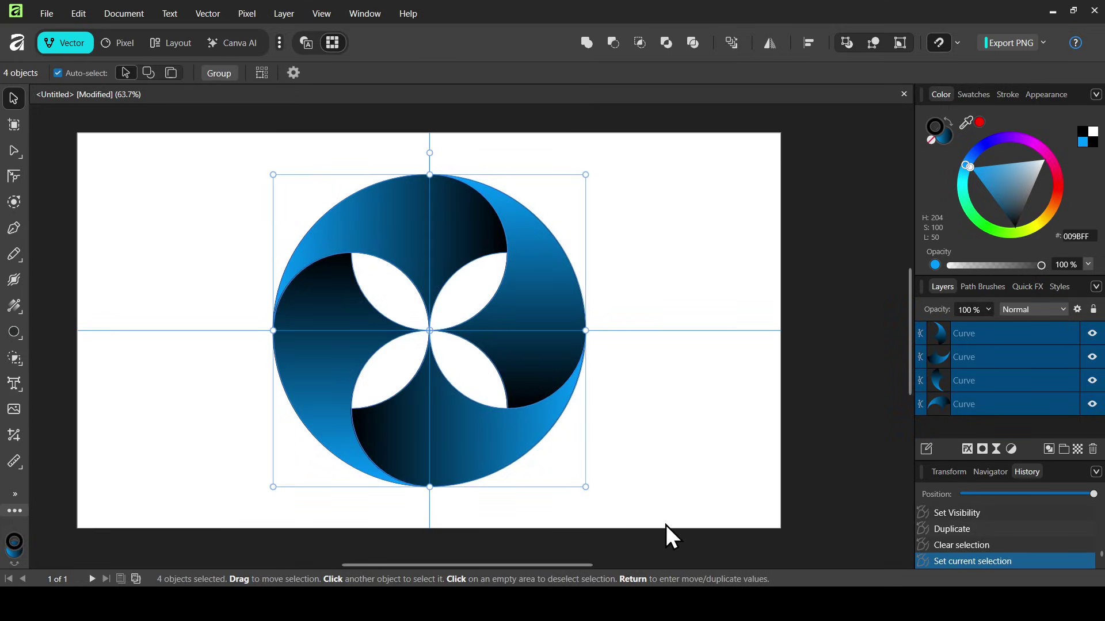
Step: Use Remove All Guides in View > Guides and close the dialog
{"action": "left_click", "coordinate": [320, 12]}
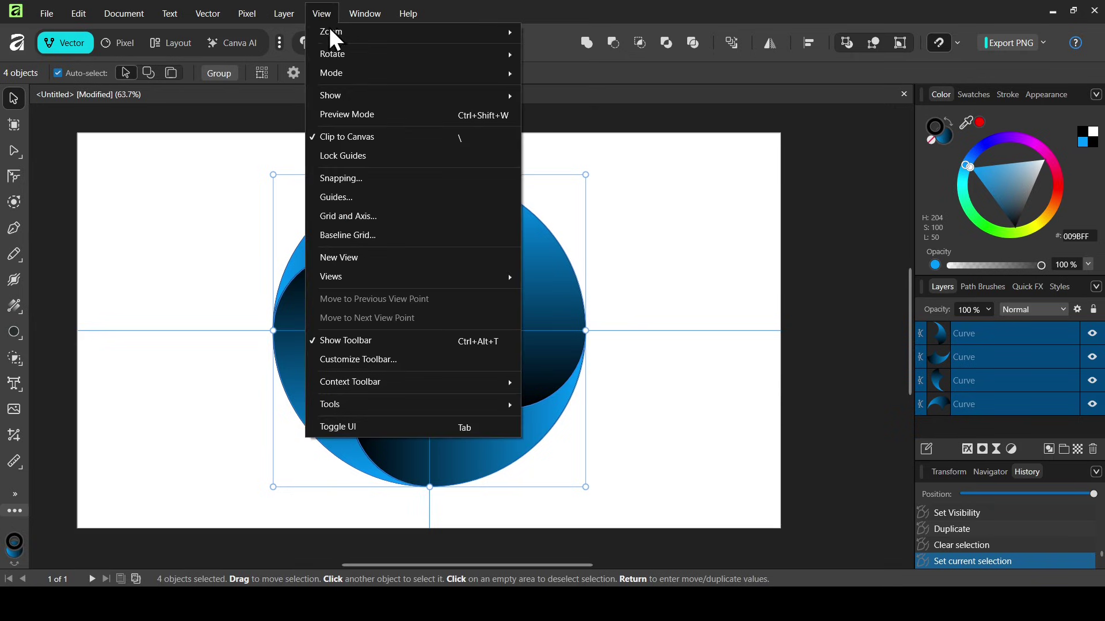
{"action": "left_click", "coordinate": [374, 198]}
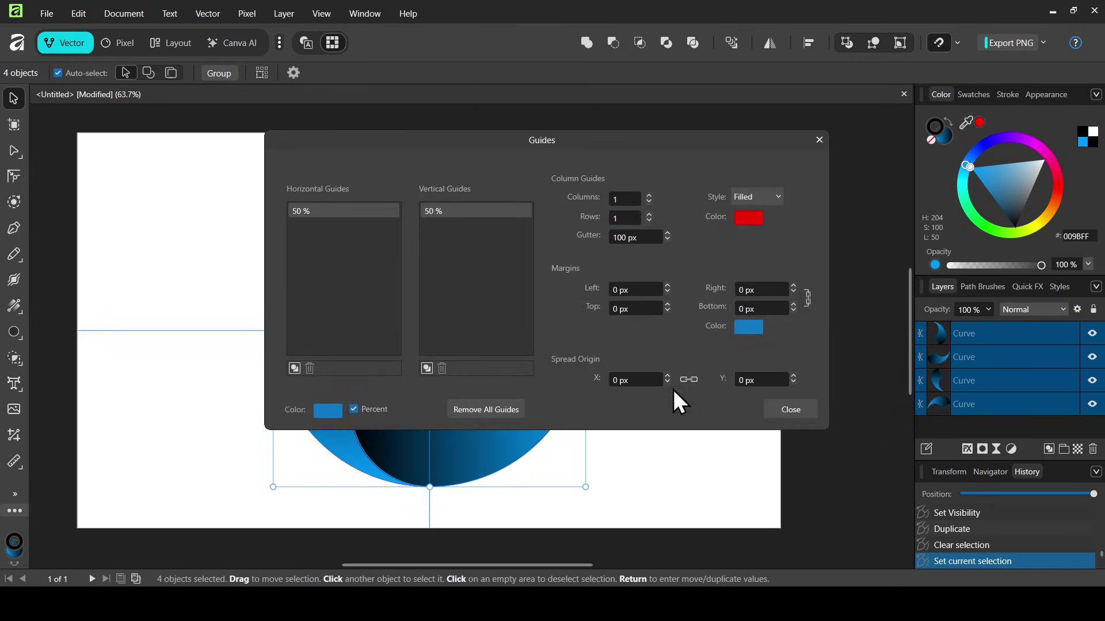
{"action": "left_click", "coordinate": [495, 408]}
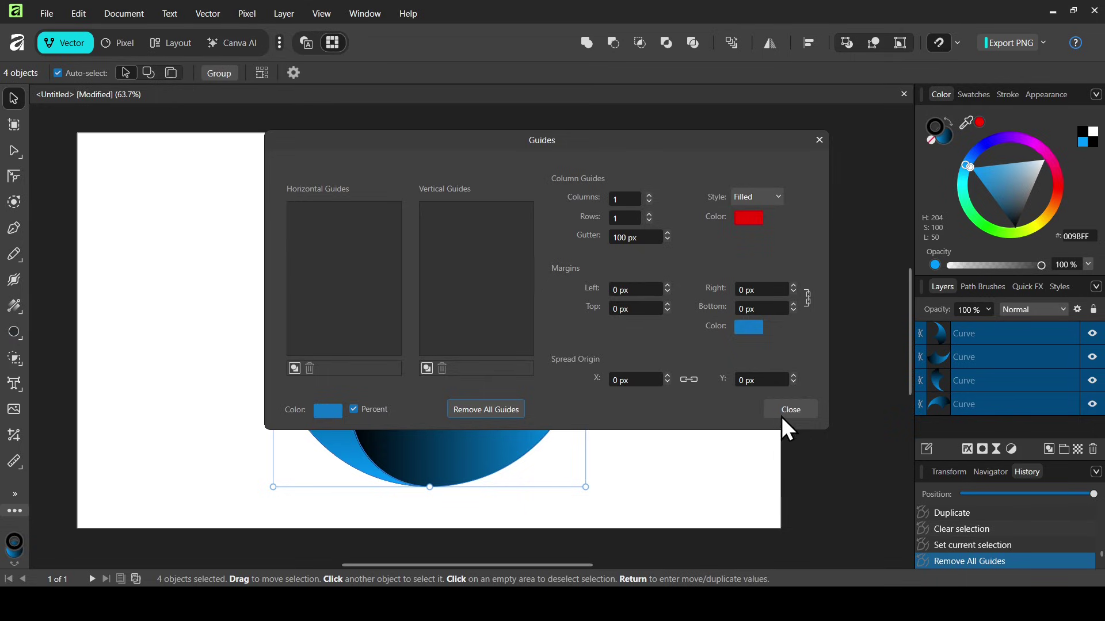
{"action": "left_click", "coordinate": [794, 409]}
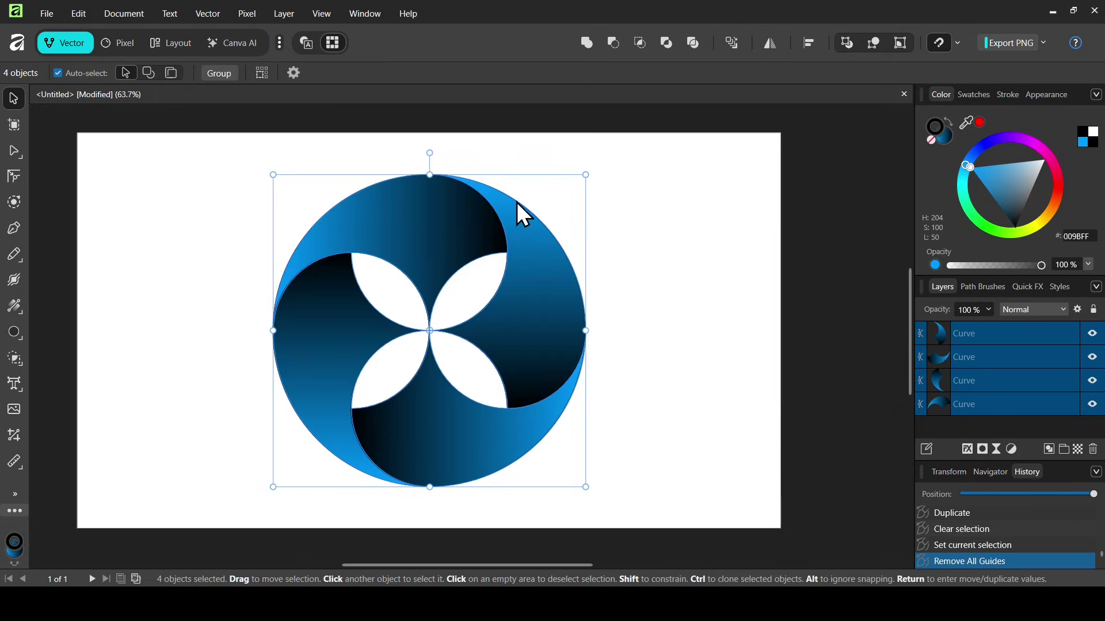
Step: Group the four blades, adjust their outline, and apply a contour width of 1
{"action": "left_click", "coordinate": [222, 74]}
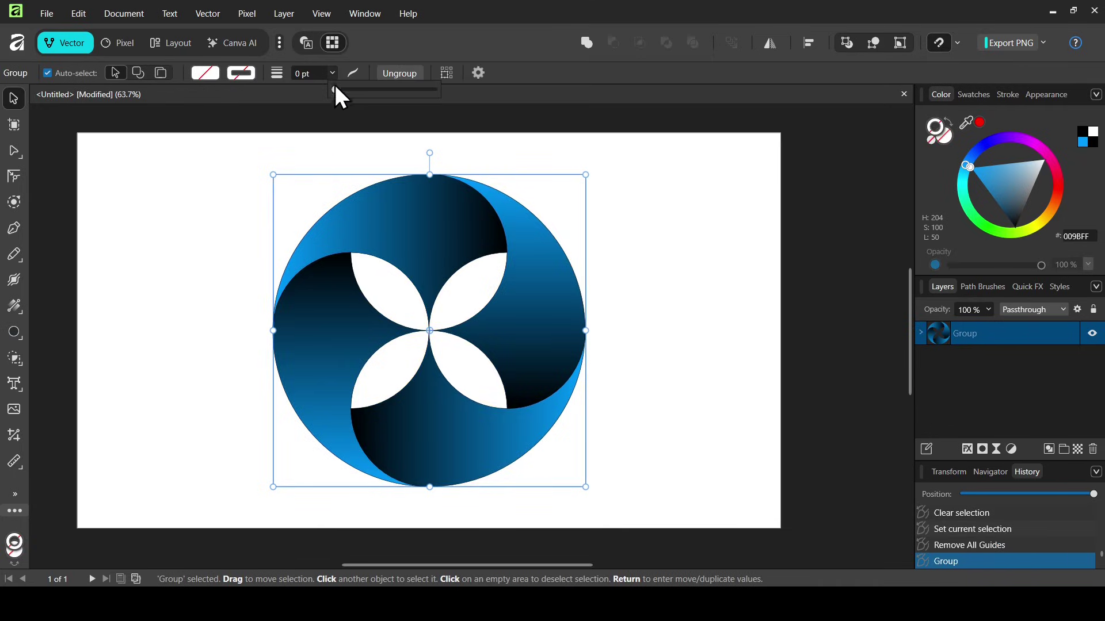
{"action": "mouse_move", "coordinate": [334, 81]}
{"action": "left_mouse_down"}
{"action": "mouse_move", "coordinate": [430, 99]}
{"action": "mouse_move", "coordinate": [285, 98]}
{"action": "left_mouse_up"}
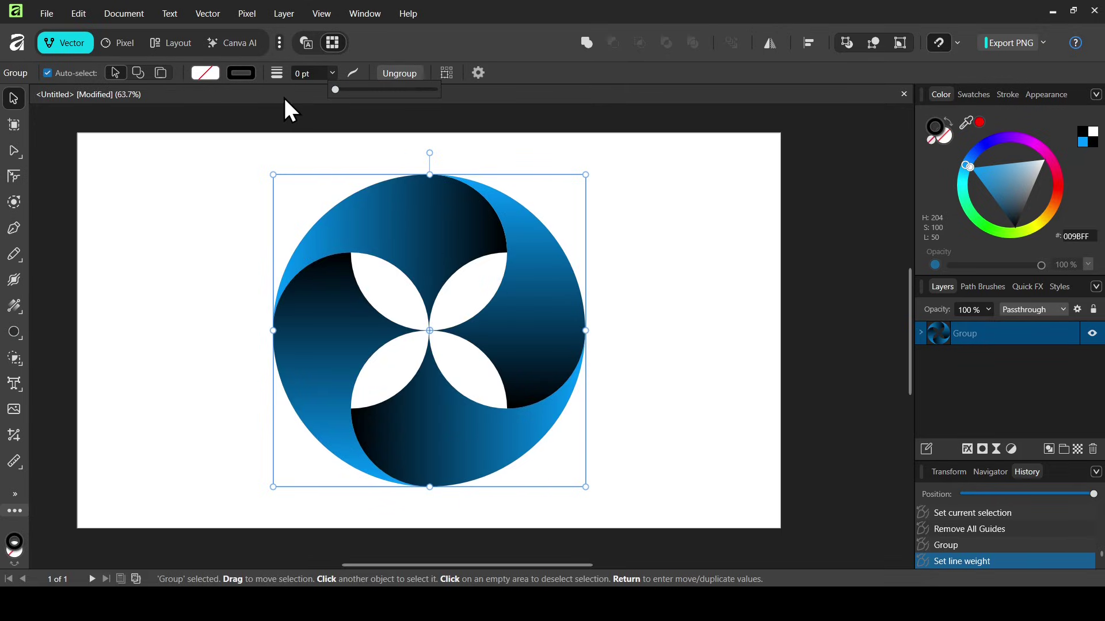
{"action": "left_click", "coordinate": [16, 206]}
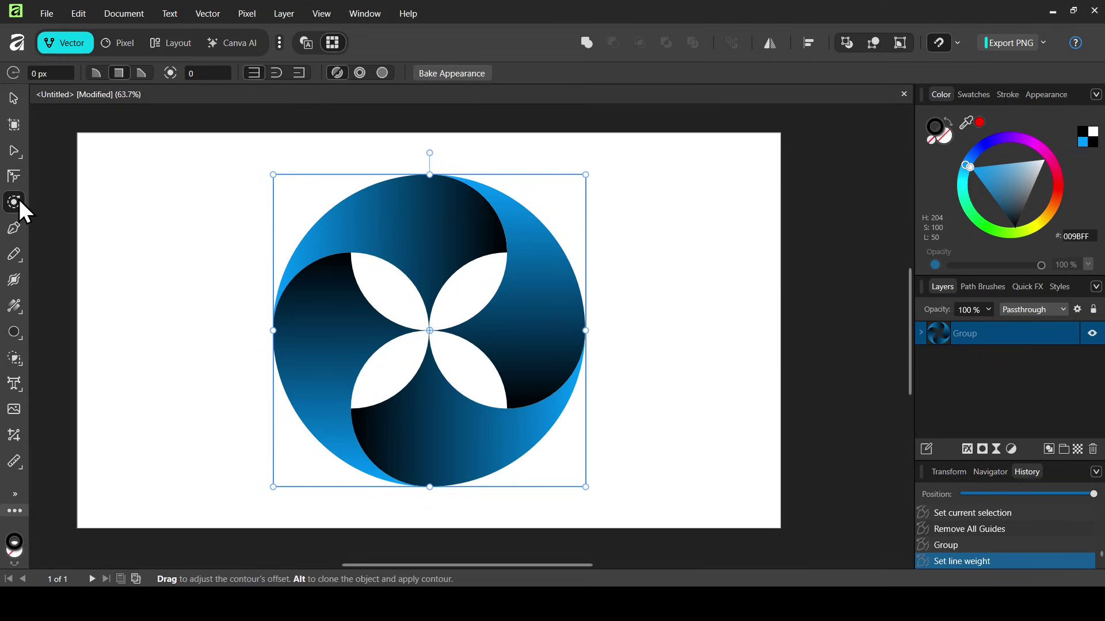
{"action": "left_click", "coordinate": [45, 73]}
{"action": "type", "text": "1"}
{"action": "key", "text": "Return"}
{"action": "left_click", "coordinate": [301, 108]}
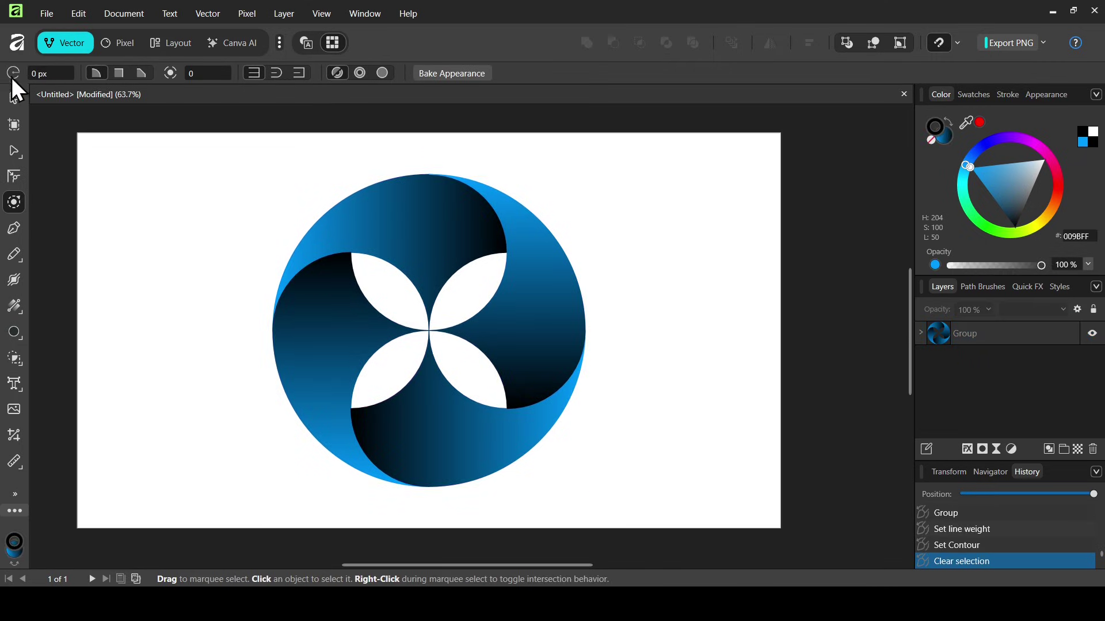
{"action": "left_click", "coordinate": [14, 104]}
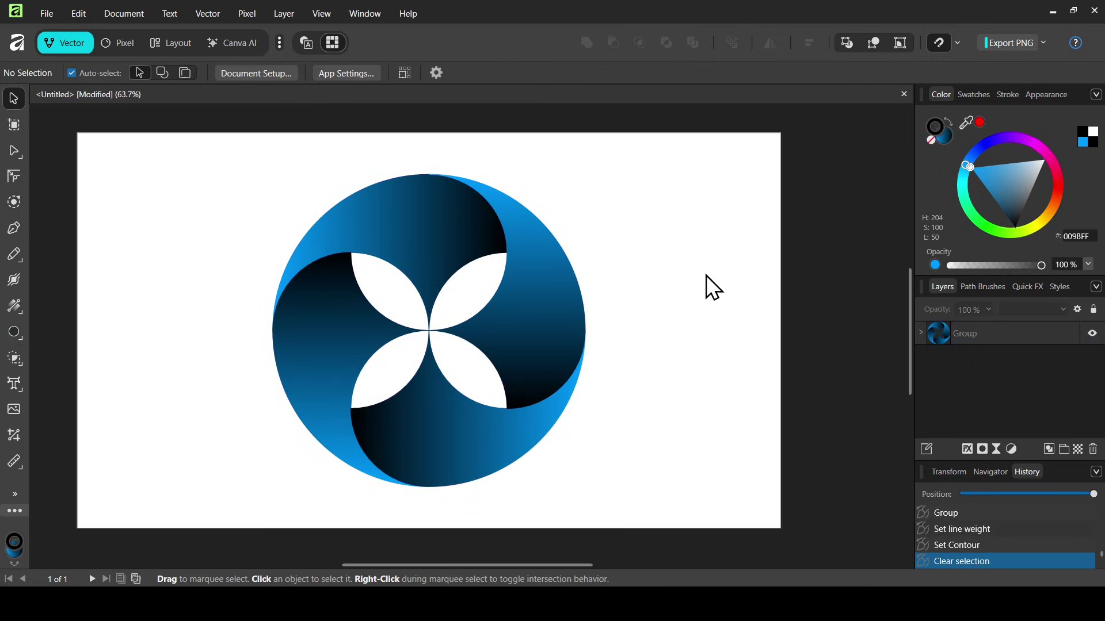